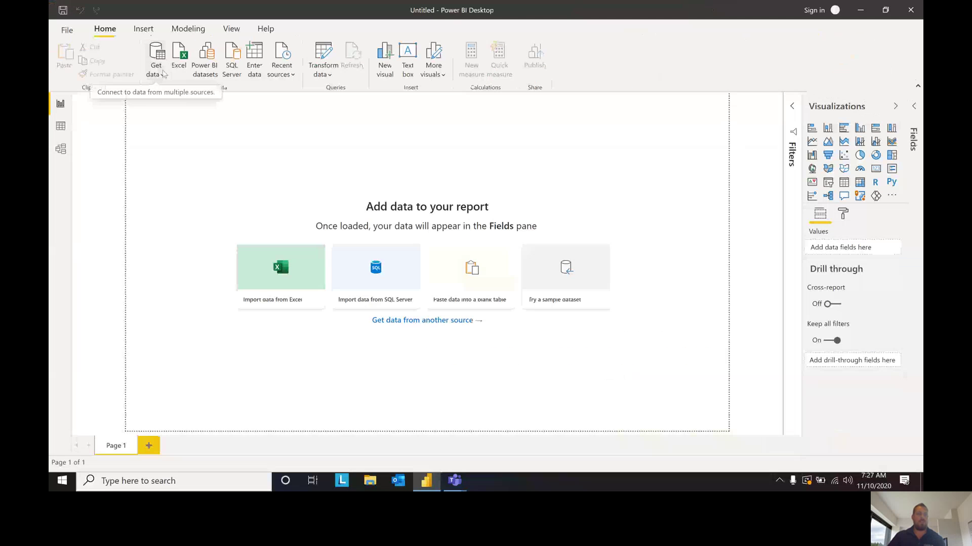
pyautogui.click(190, 126)
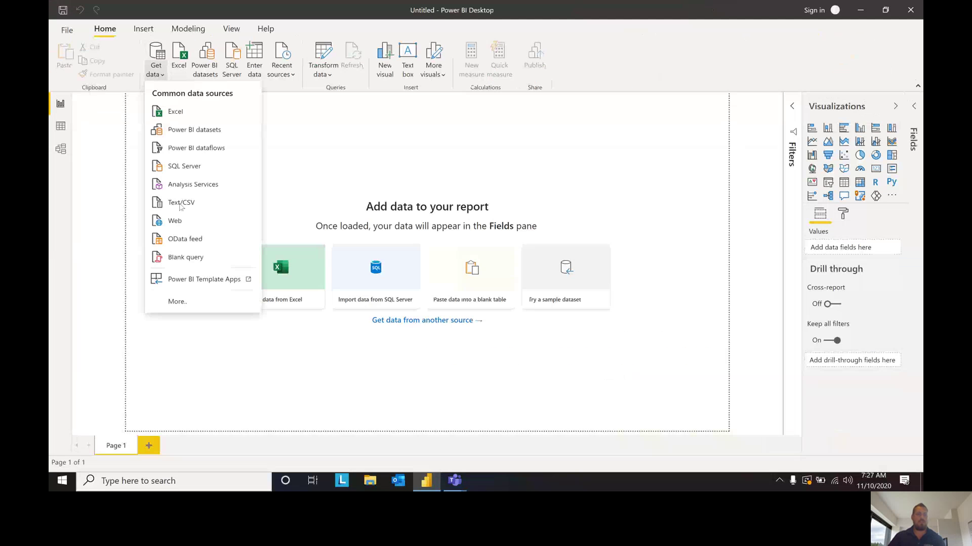
pyautogui.click(179, 302)
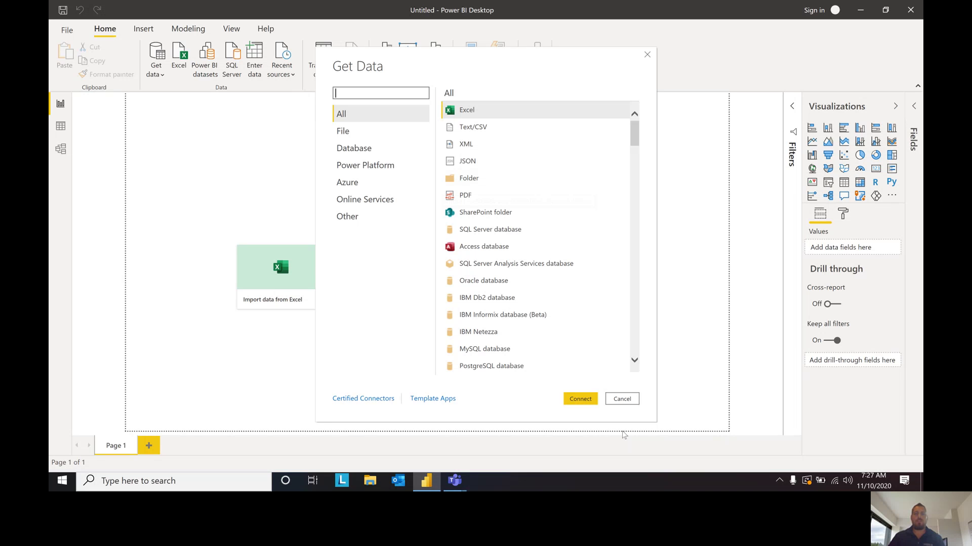
pyautogui.click(620, 402)
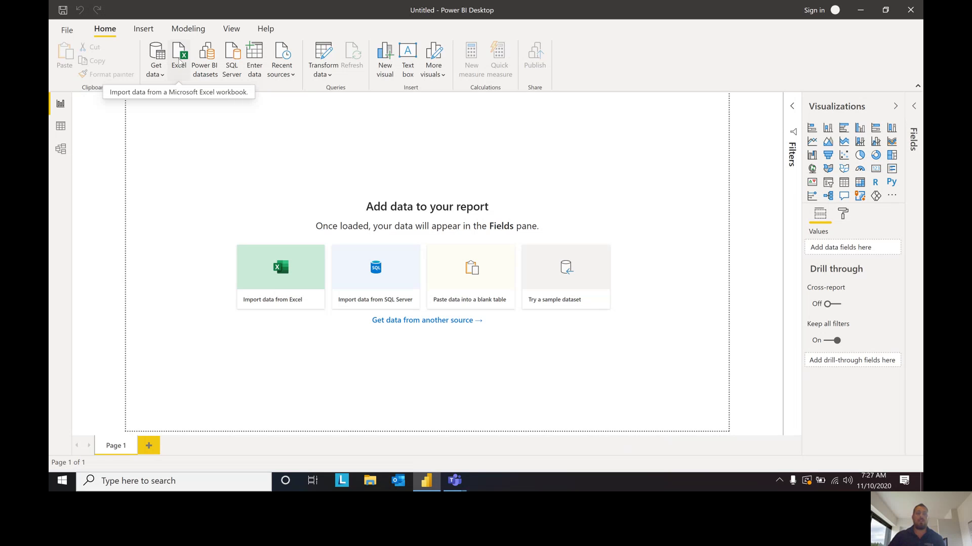
# Import Sheet1 of the wk1nov workbook from the Timecards folder into Power Query, and close the editor without applying the changes
pyautogui.click(183, 54)
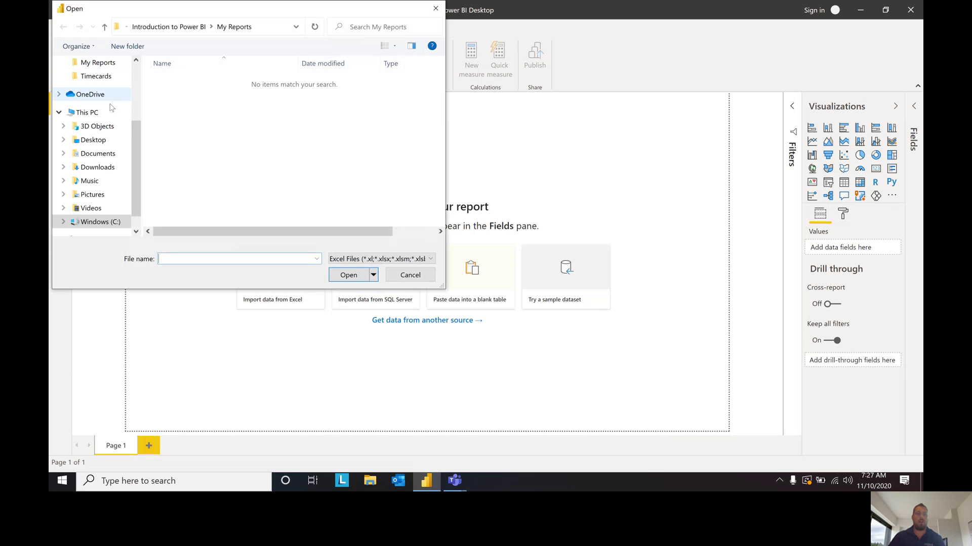
pyautogui.click(97, 76)
pyautogui.click(183, 84)
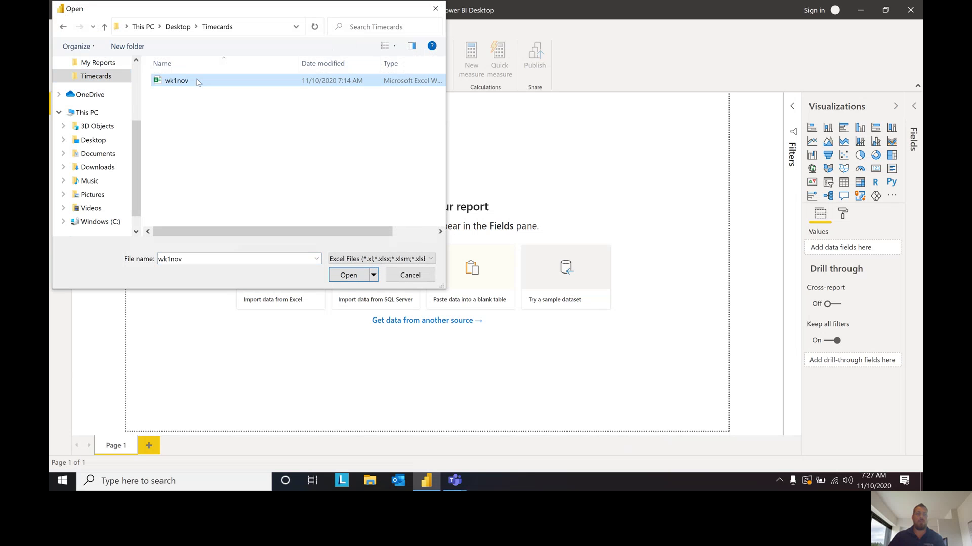
pyautogui.click(349, 276)
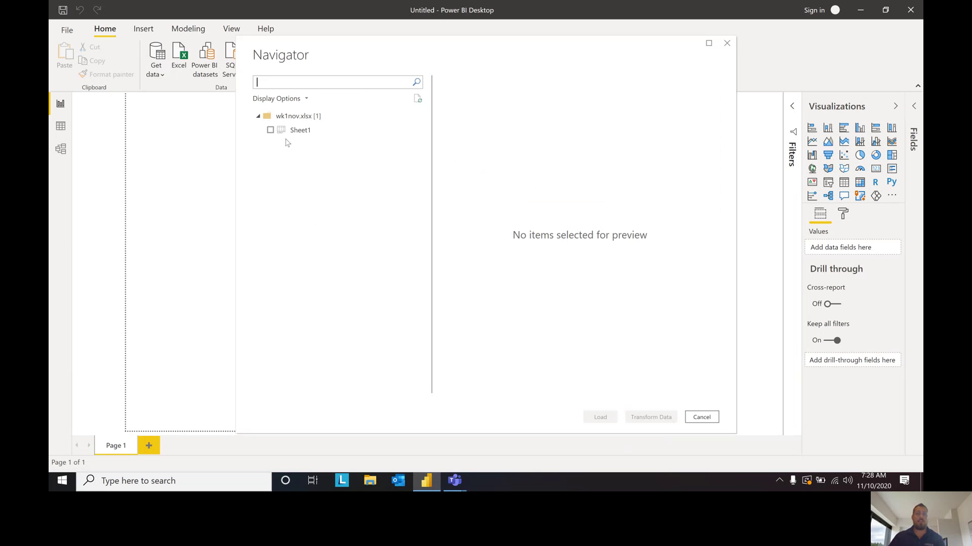
pyautogui.click(270, 130)
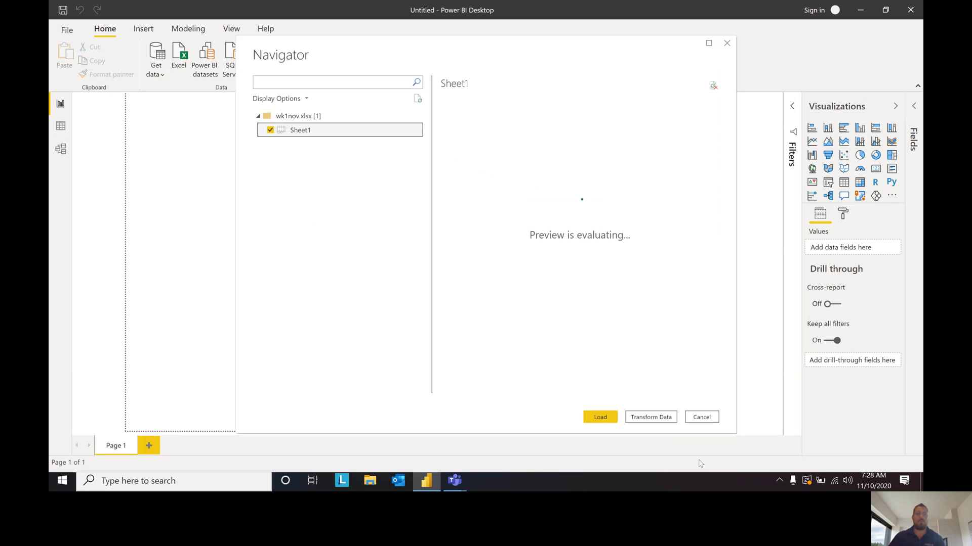
pyautogui.click(649, 417)
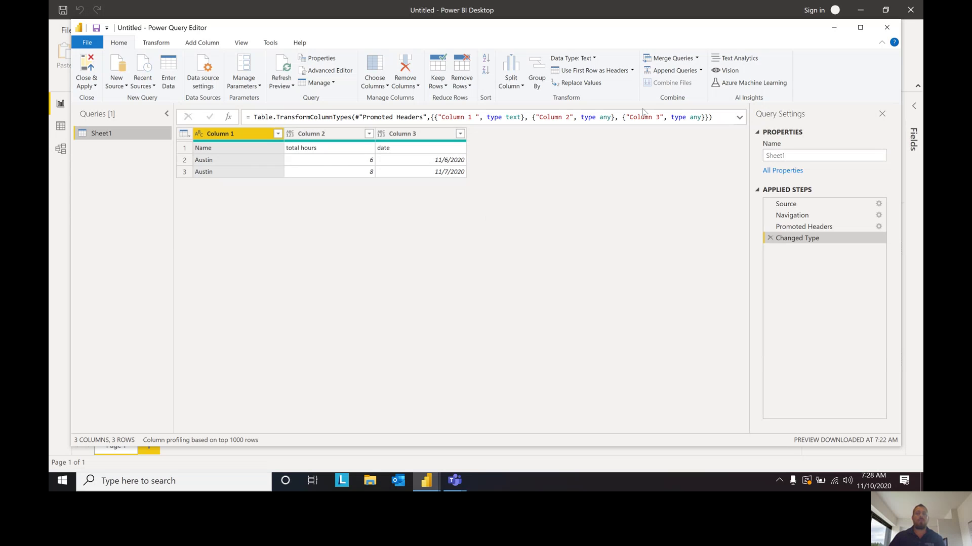
pyautogui.click(889, 29)
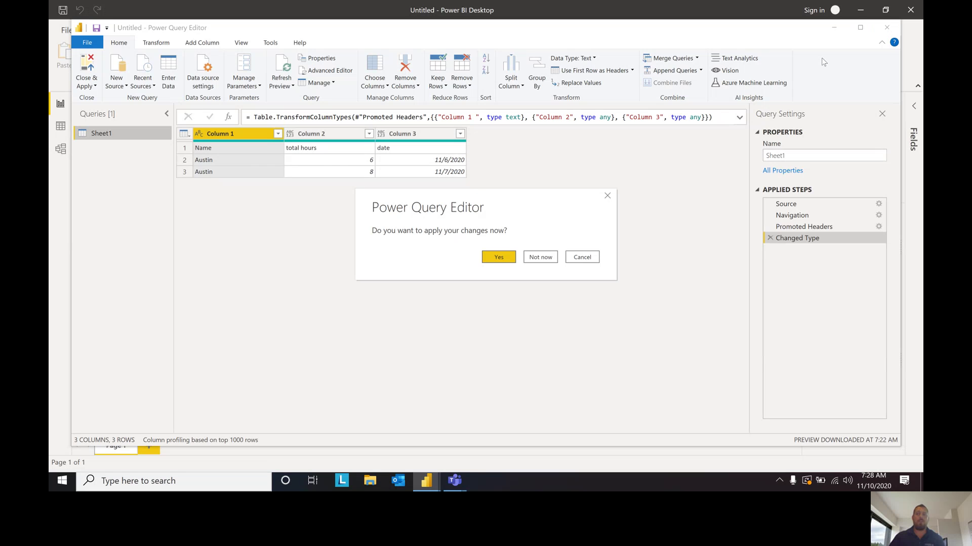
pyautogui.click(504, 260)
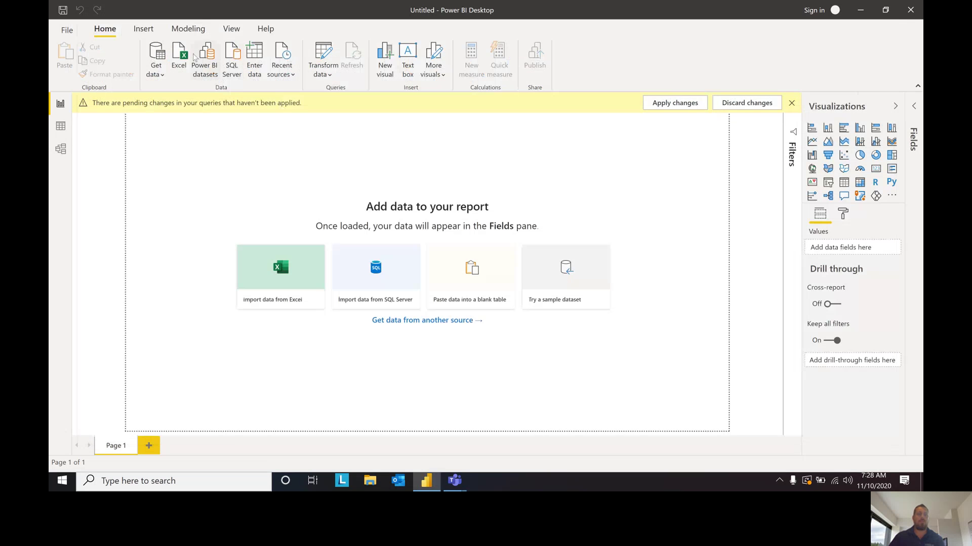
# Connect to the Timecards folder on the Desktop as a Folder data source and open its file list for transformation
pyautogui.click(157, 85)
pyautogui.click(194, 303)
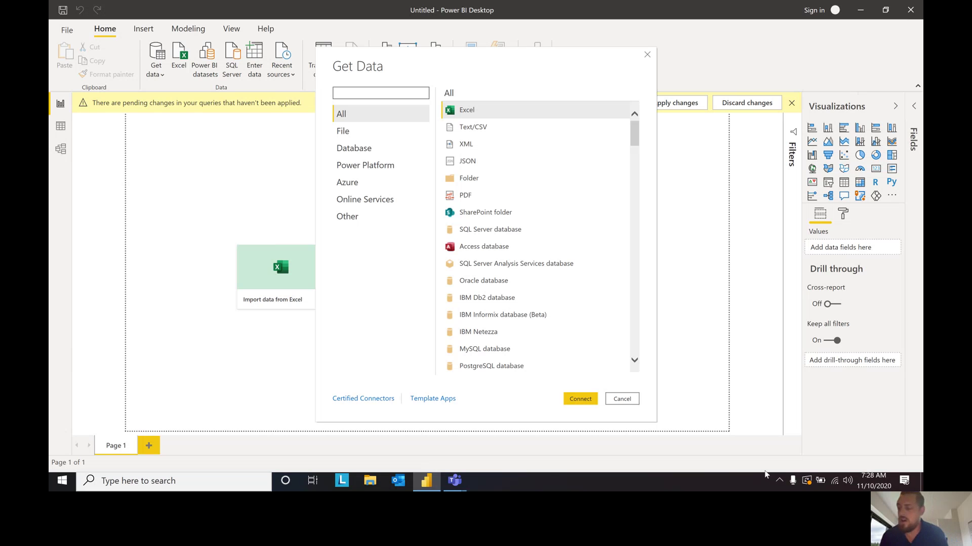
pyautogui.click(488, 180)
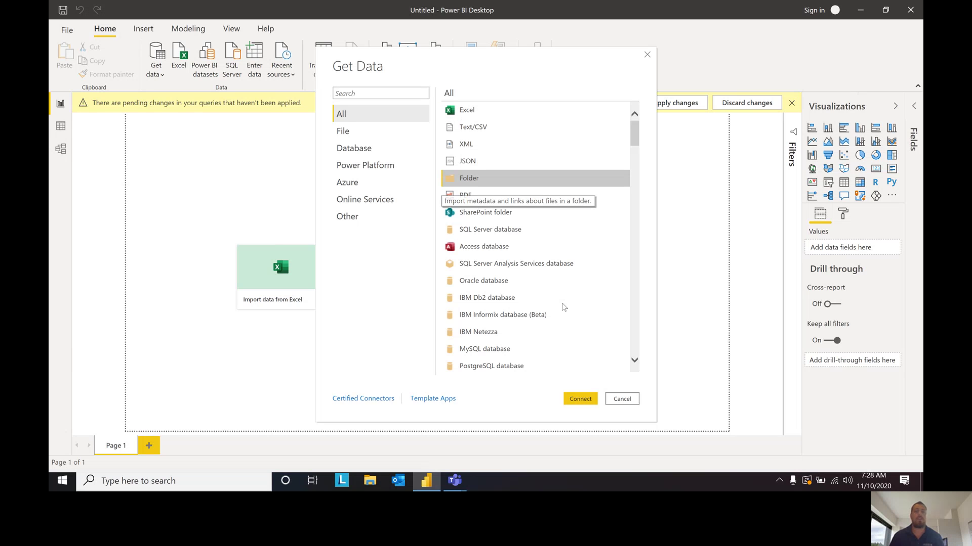
pyautogui.click(580, 399)
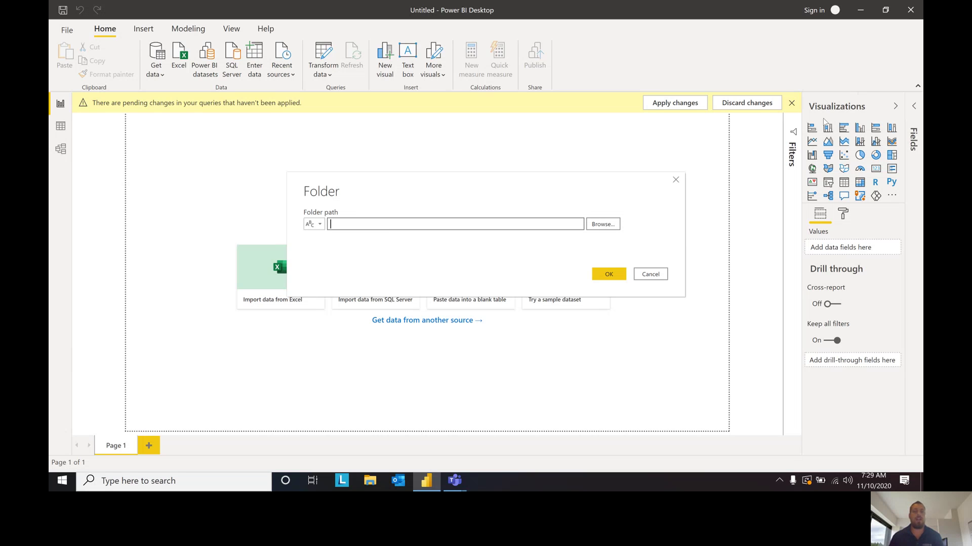
pyautogui.click(610, 226)
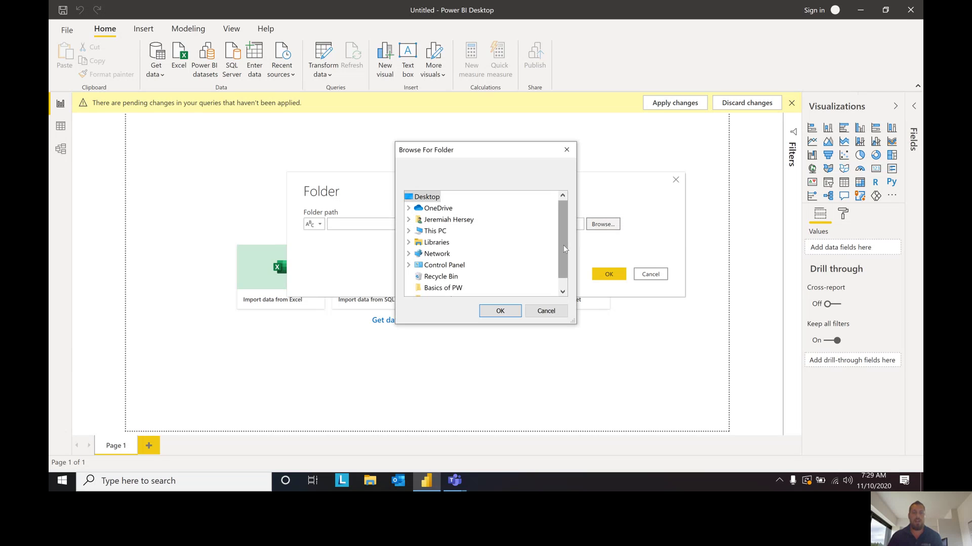
pyautogui.moveTo(564, 249); pyautogui.dragTo(564, 257)
pyautogui.click(439, 287)
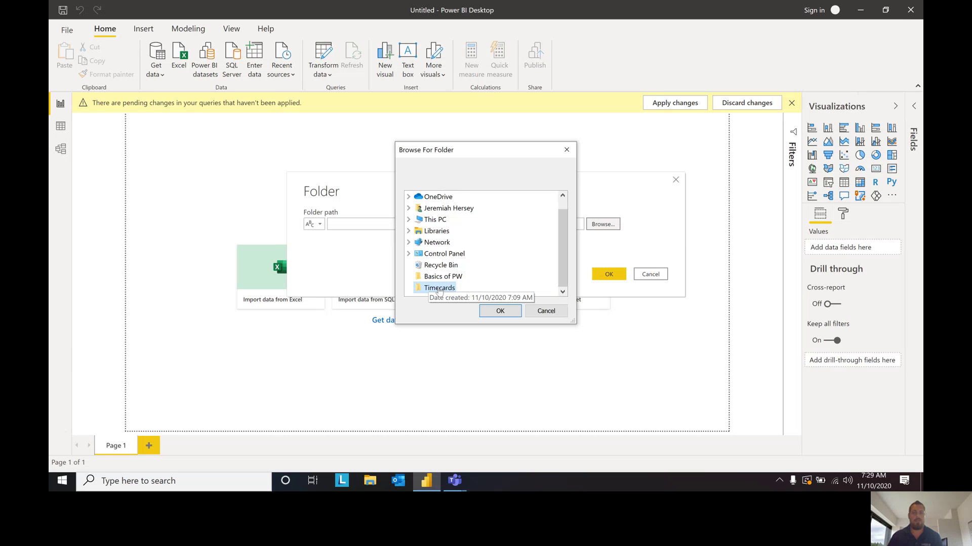
pyautogui.click(500, 310)
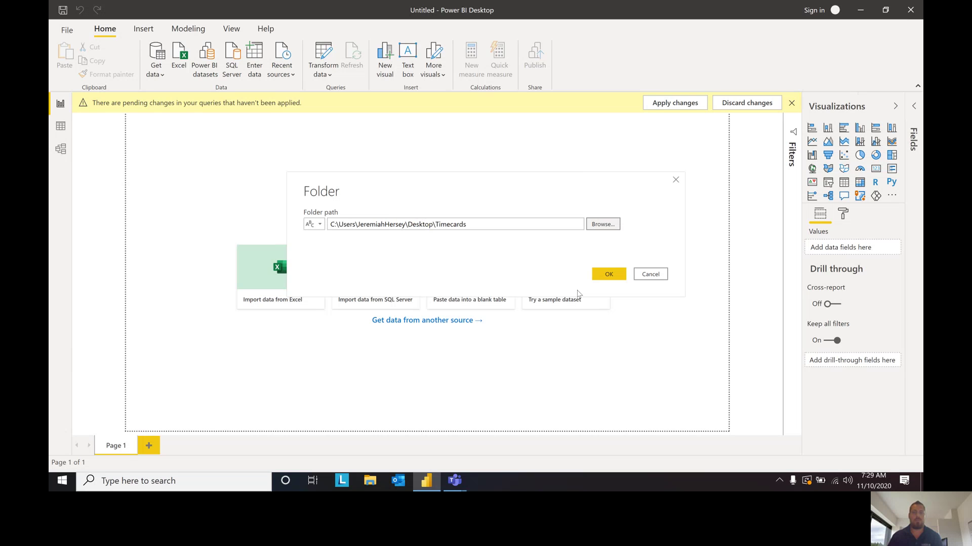
pyautogui.click(597, 277)
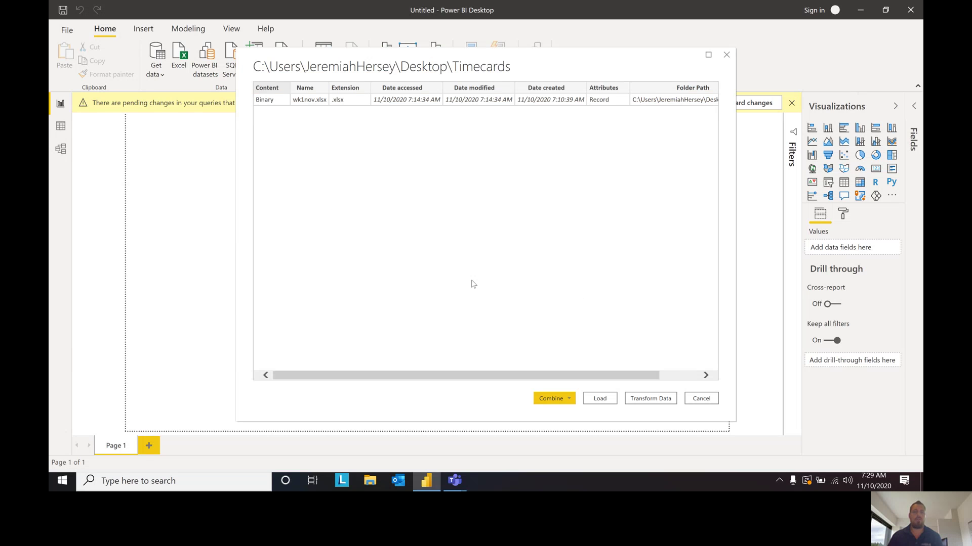
pyautogui.click(647, 399)
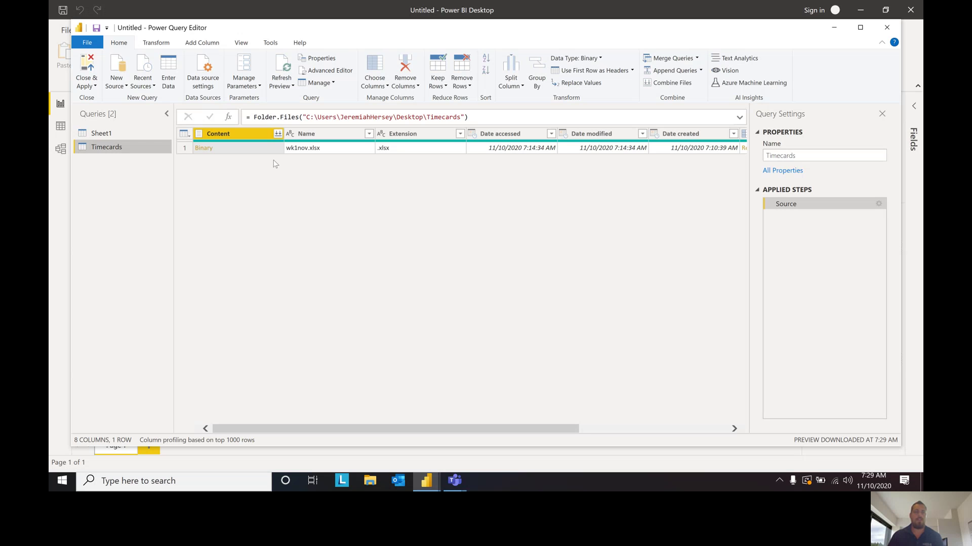
pyautogui.click(228, 145)
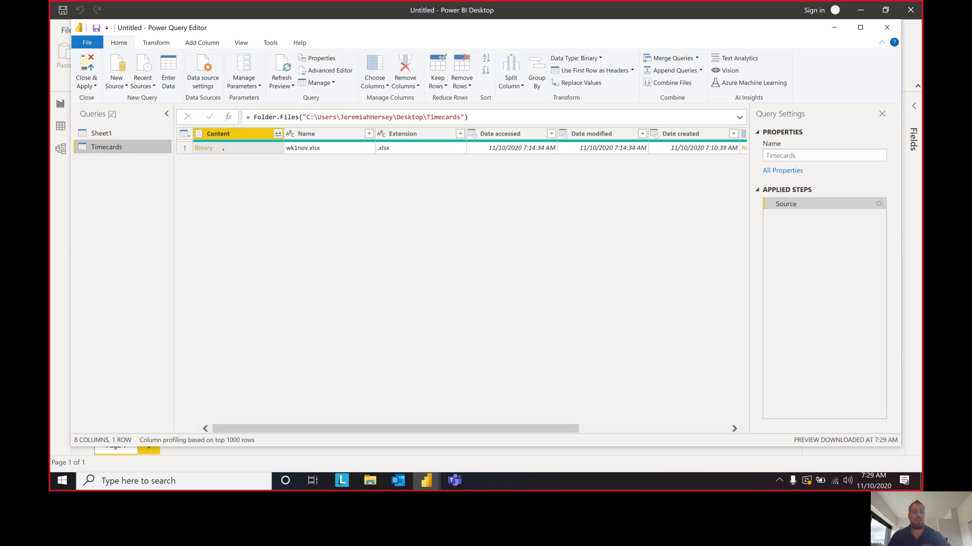
pyautogui.moveTo(204, 155)
pyautogui.mouseDown()
pyautogui.moveTo(208, 234)
pyautogui.moveTo(222, 101)
pyautogui.moveTo(183, 124)
pyautogui.mouseUp()
pyautogui.press('Escape')
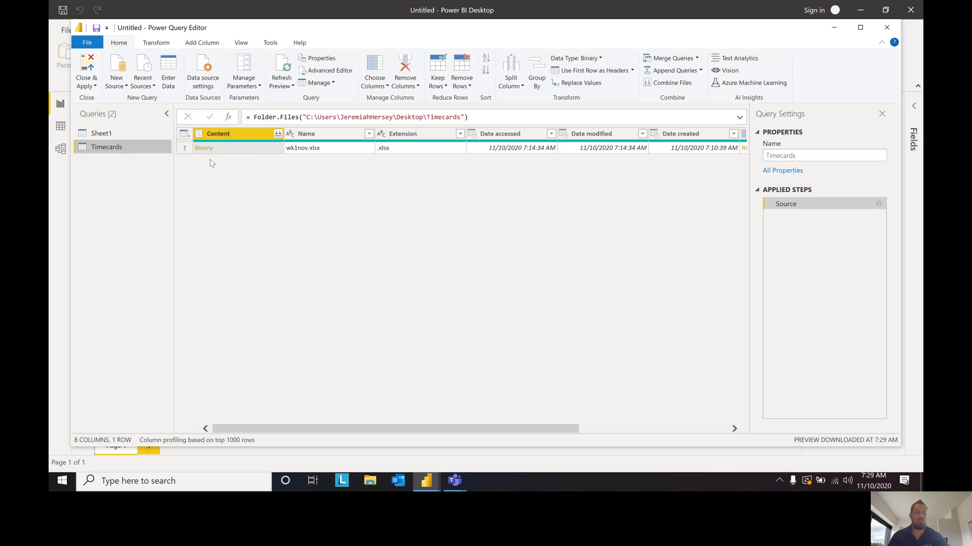
pyautogui.hotkey('ctrl', '2')
pyautogui.moveTo(210, 160); pyautogui.dragTo(212, 260)
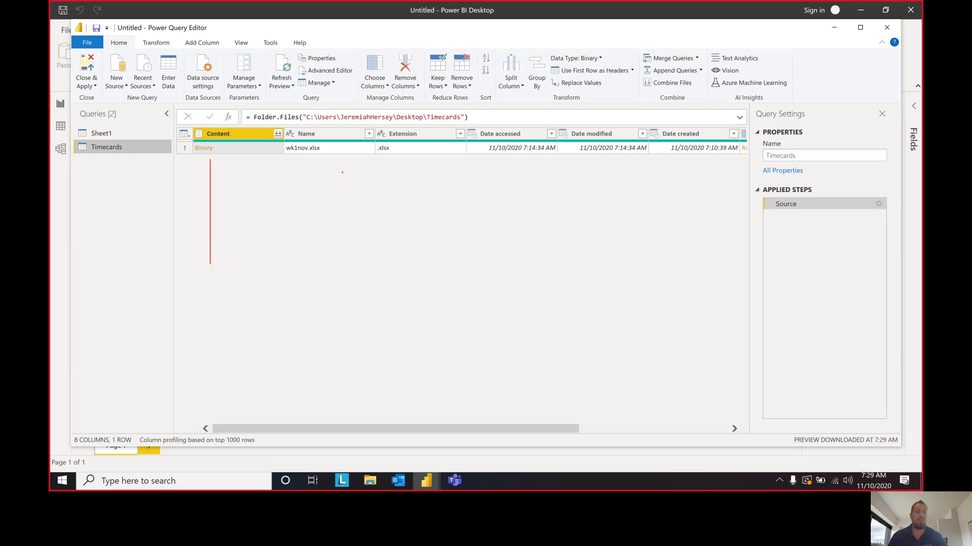
pyautogui.press('Escape')
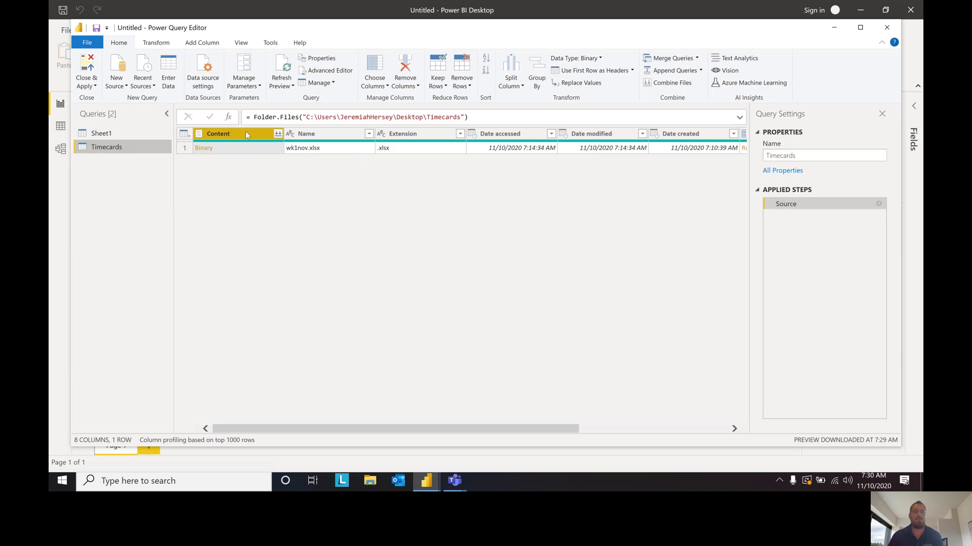
# Combine the folder's files from the Content column, using the first file as the sample and extracting Sheet1
pyautogui.click(279, 136)
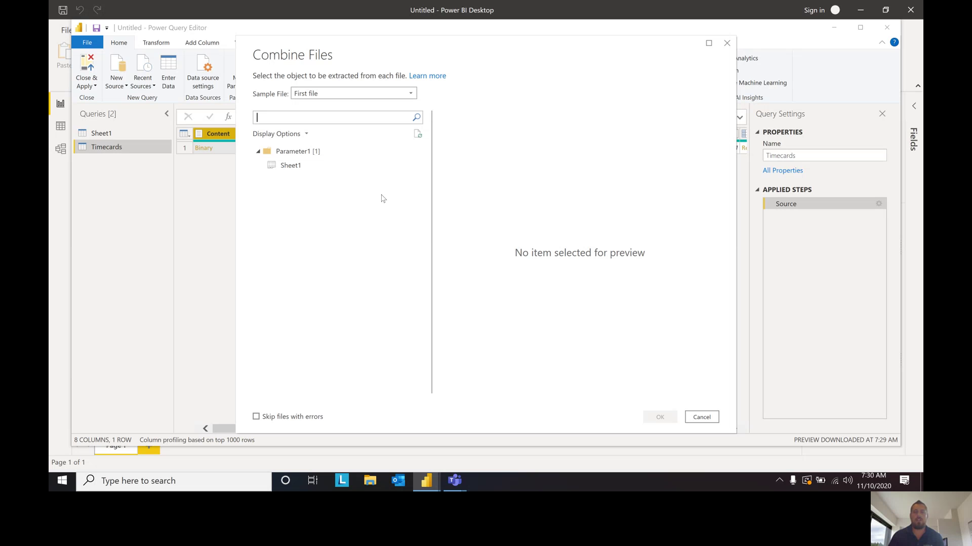
pyautogui.click(297, 168)
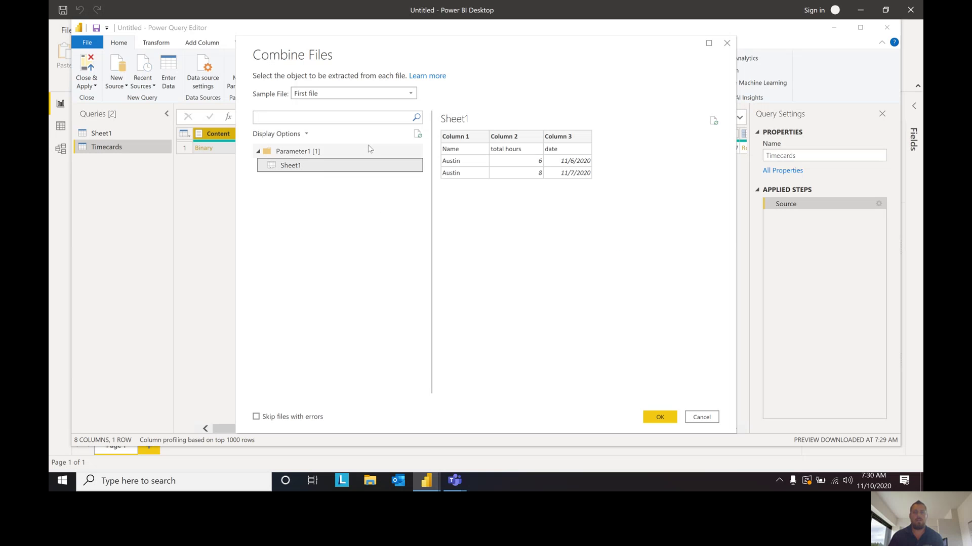
pyautogui.click(661, 419)
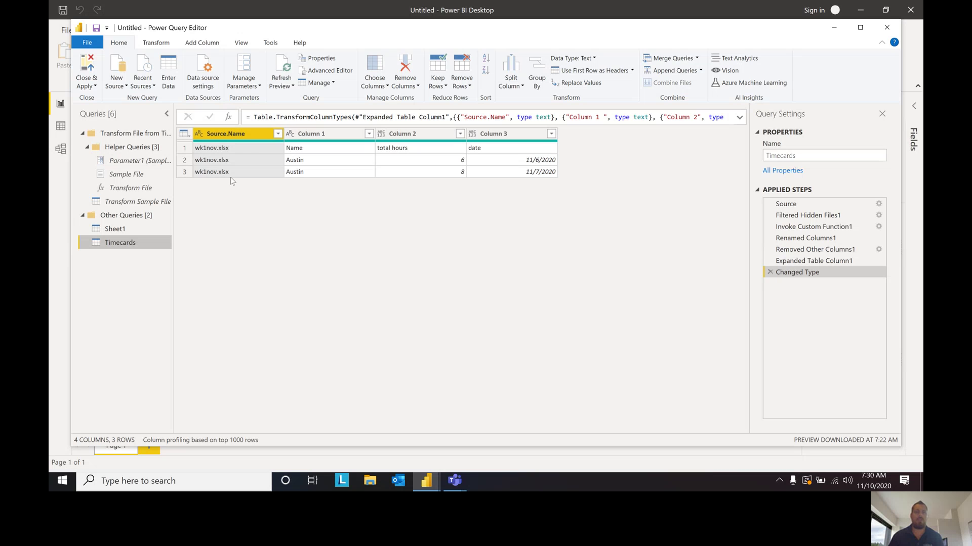
# Remove the Source.Name column from the Timecards query and use its first row as headers
pyautogui.click(405, 65)
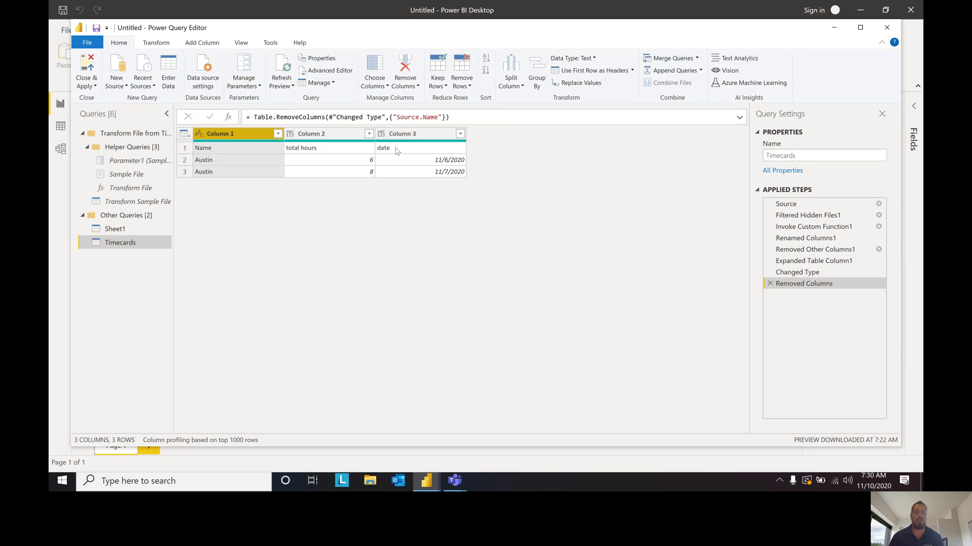
pyautogui.click(187, 136)
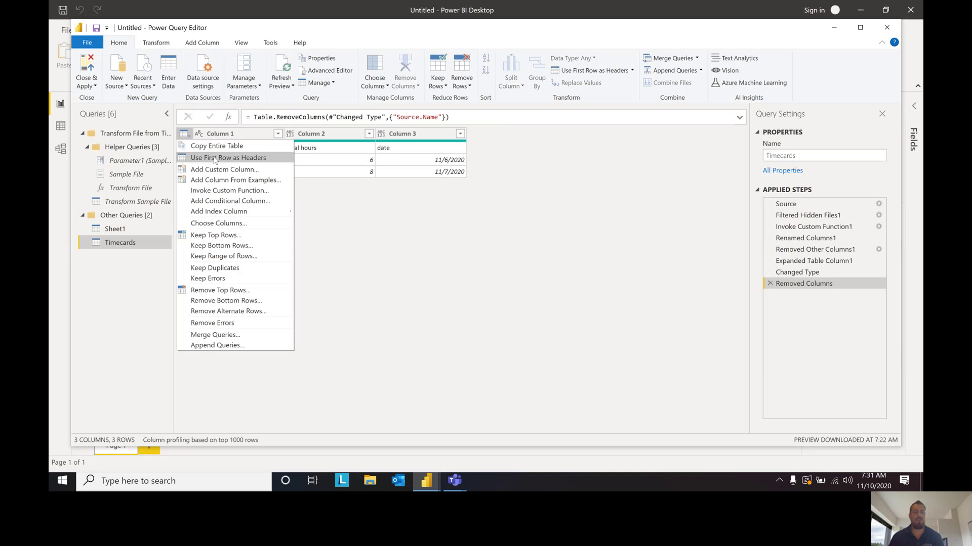
pyautogui.click(434, 256)
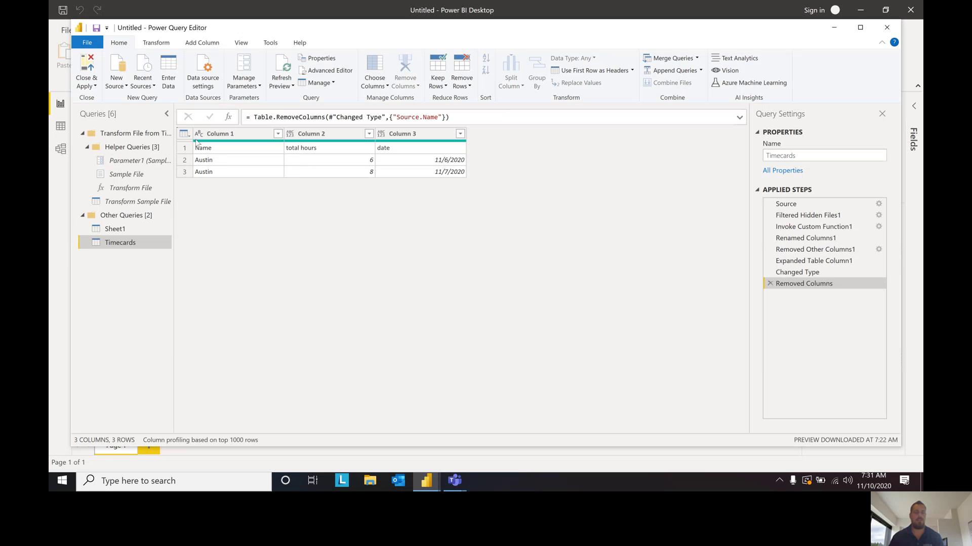
pyautogui.click(185, 135)
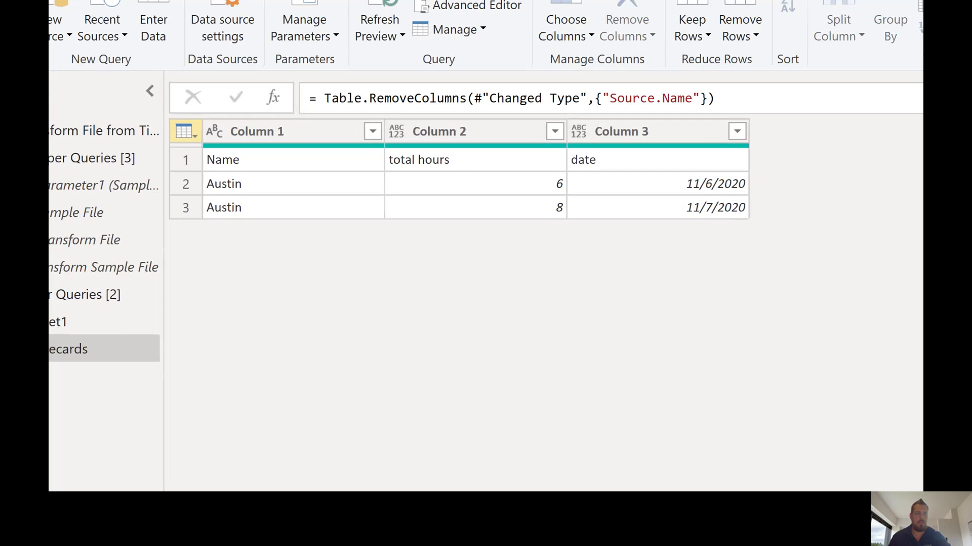
pyautogui.click(222, 157)
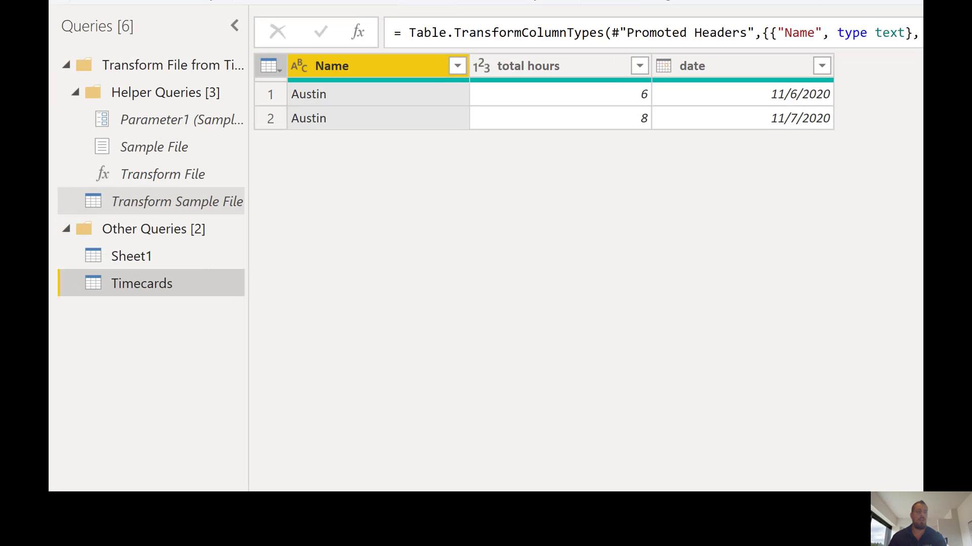
# Use the first row as headers in the Transform Sample File query
pyautogui.click(176, 201)
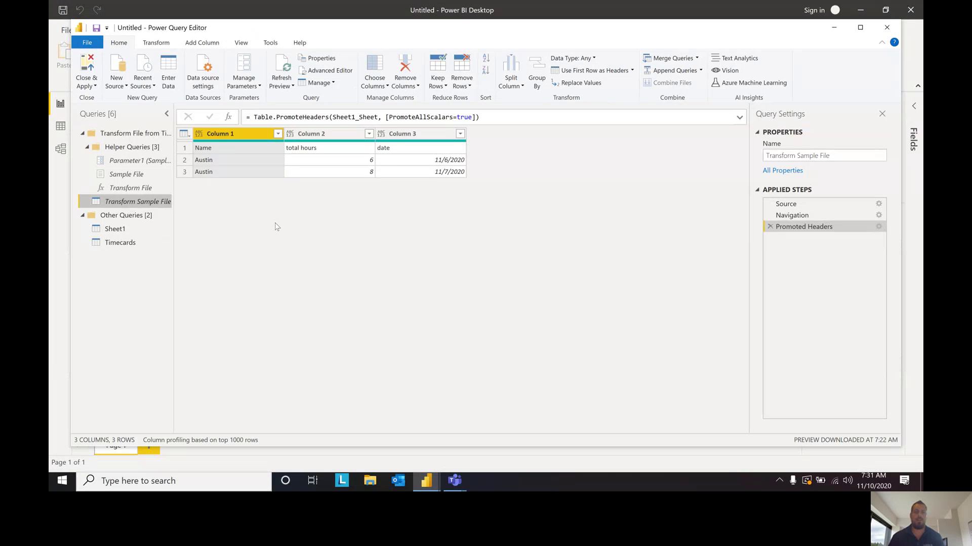
pyautogui.click(186, 134)
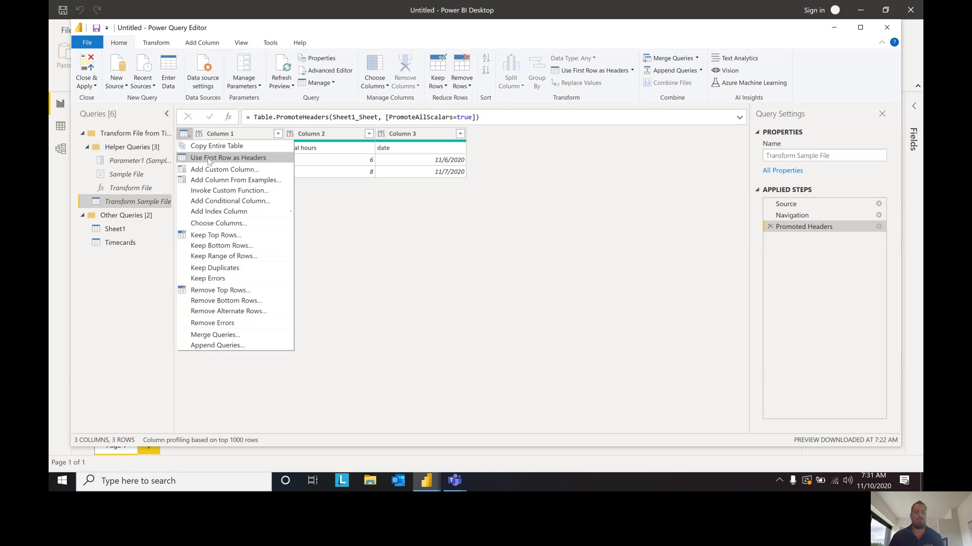
pyautogui.click(209, 159)
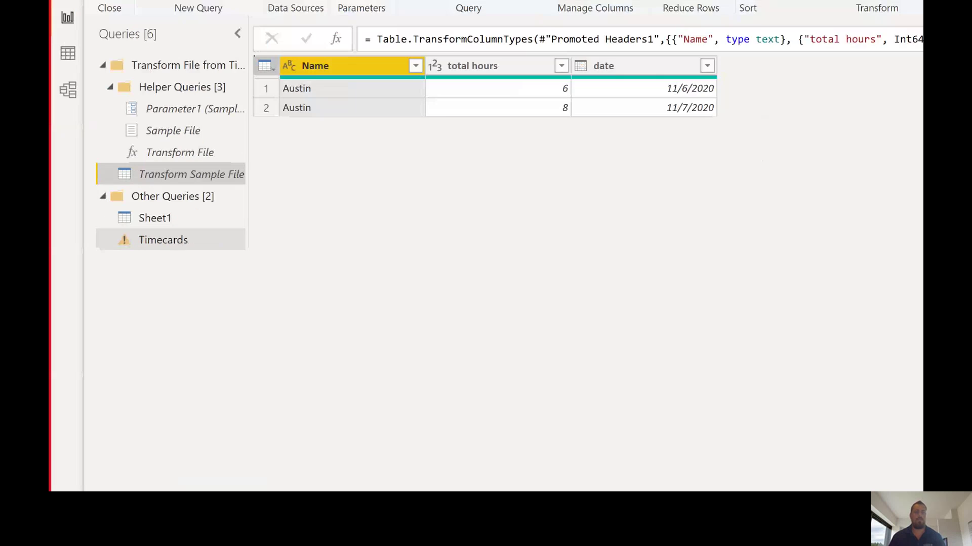
# Delete the Changed Type1, Promoted Headers and Removed Columns steps from the end of the Timecards query
pyautogui.click(154, 247)
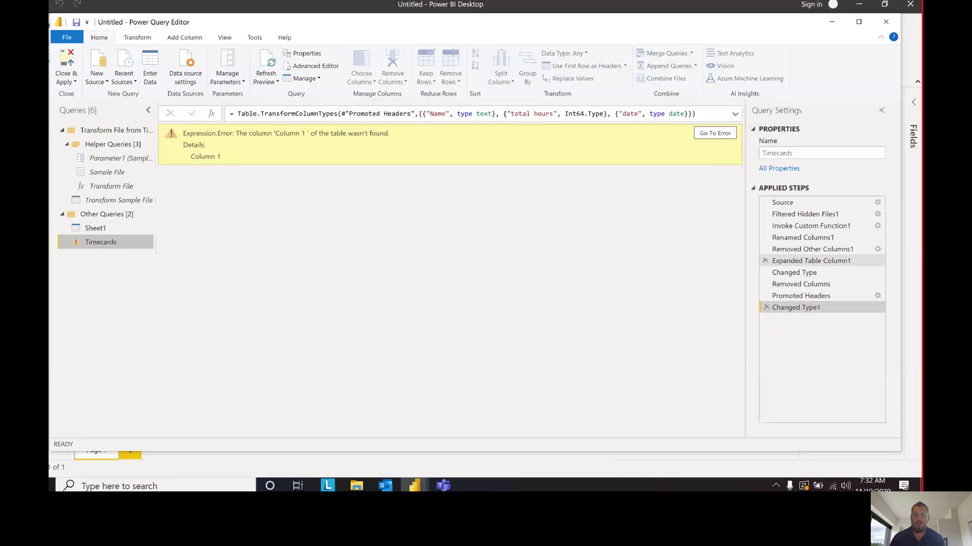
pyautogui.click(811, 225)
pyautogui.click(803, 237)
pyautogui.click(804, 250)
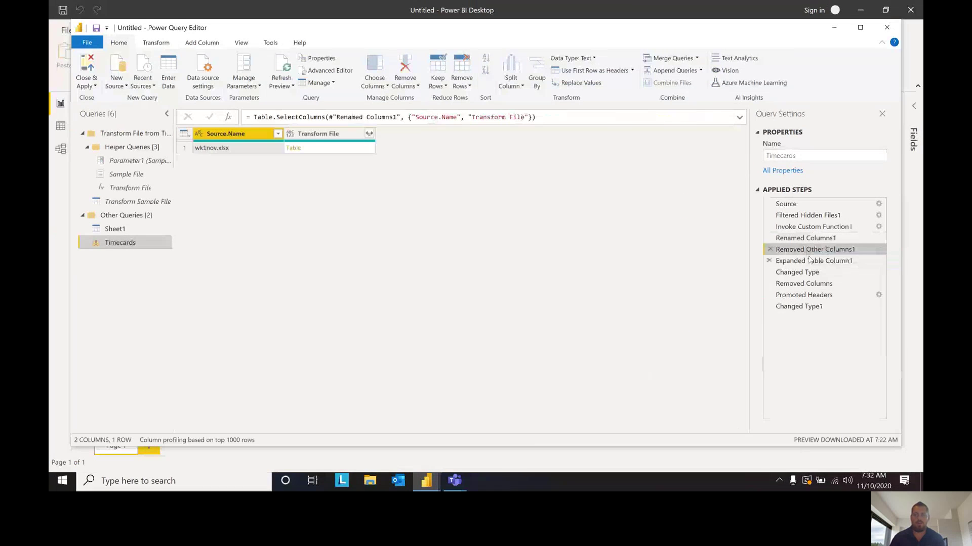
pyautogui.click(808, 261)
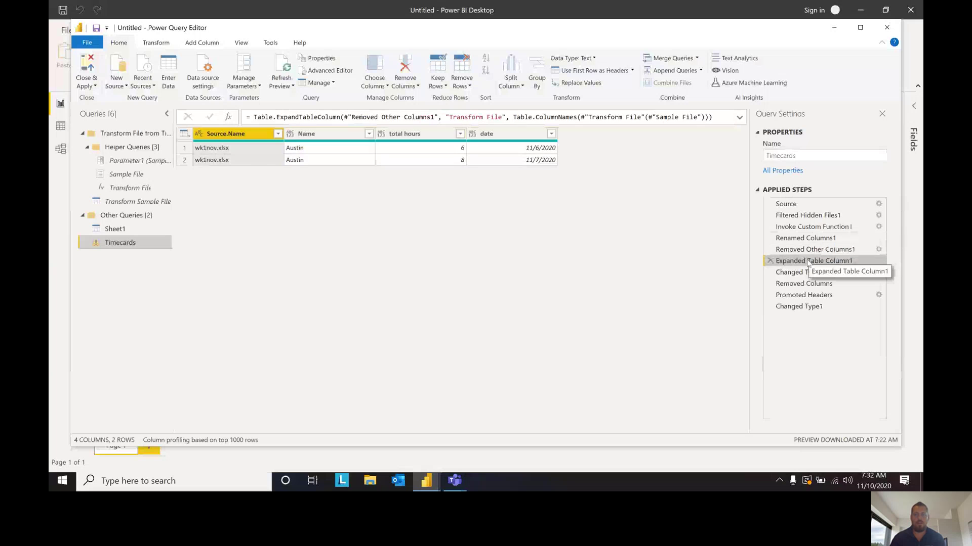
pyautogui.click(797, 273)
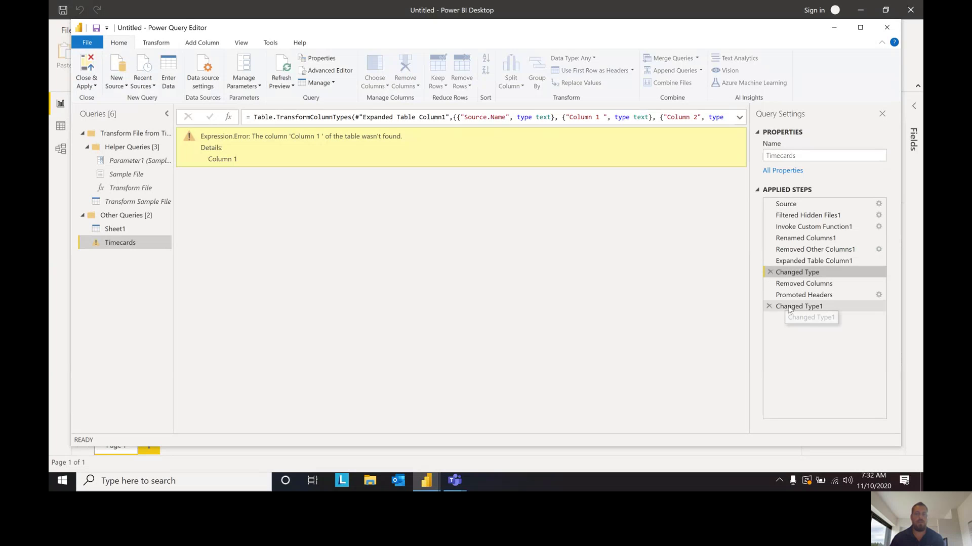
pyautogui.click(769, 307)
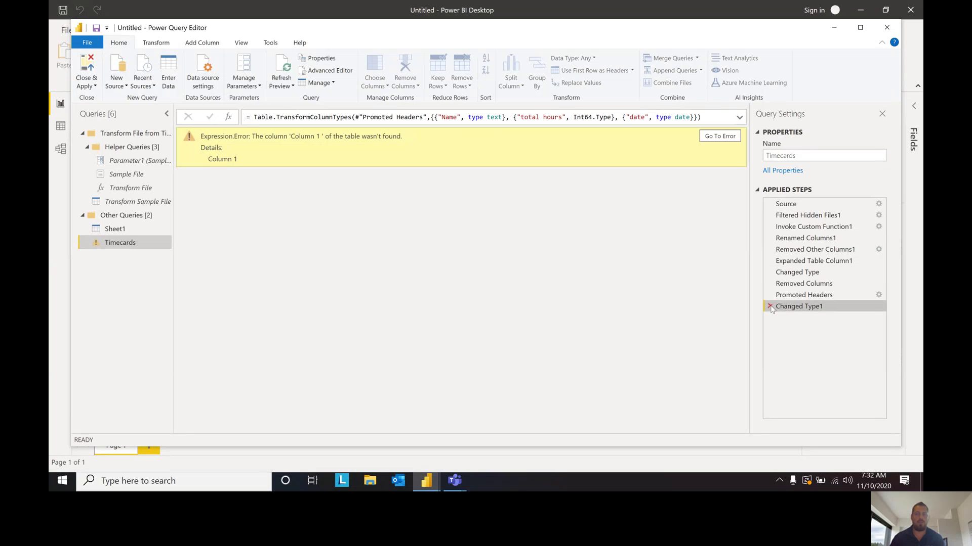
pyautogui.click(769, 294)
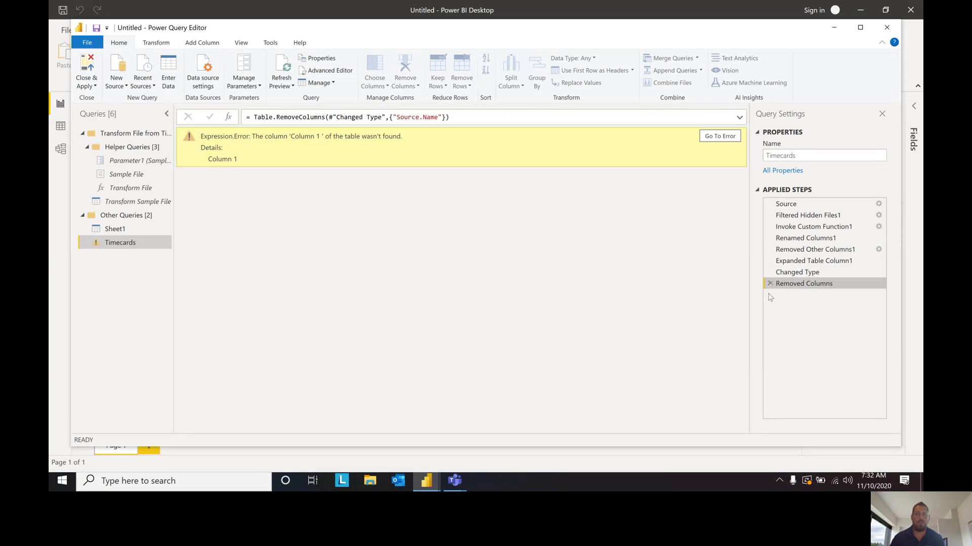
pyautogui.click(771, 284)
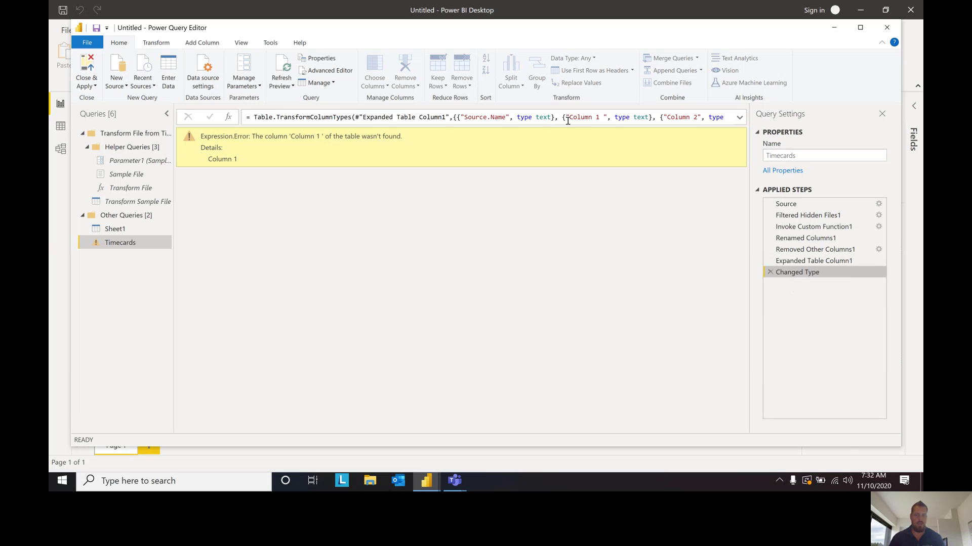
# Edit the Timecards query's M code, replacing "Column 1 " with "Name" in the Changed Type line
pyautogui.click(338, 74)
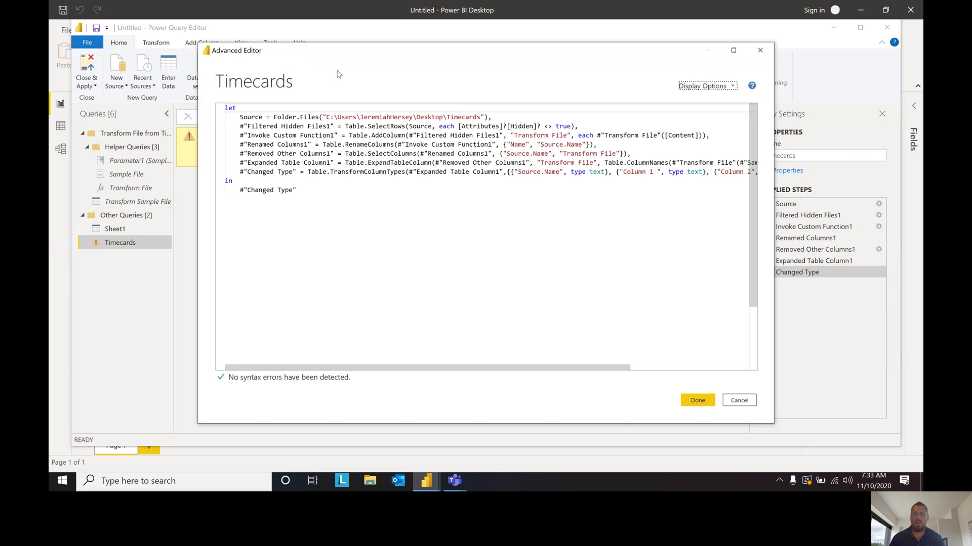
pyautogui.moveTo(773, 139); pyautogui.dragTo(922, 139)
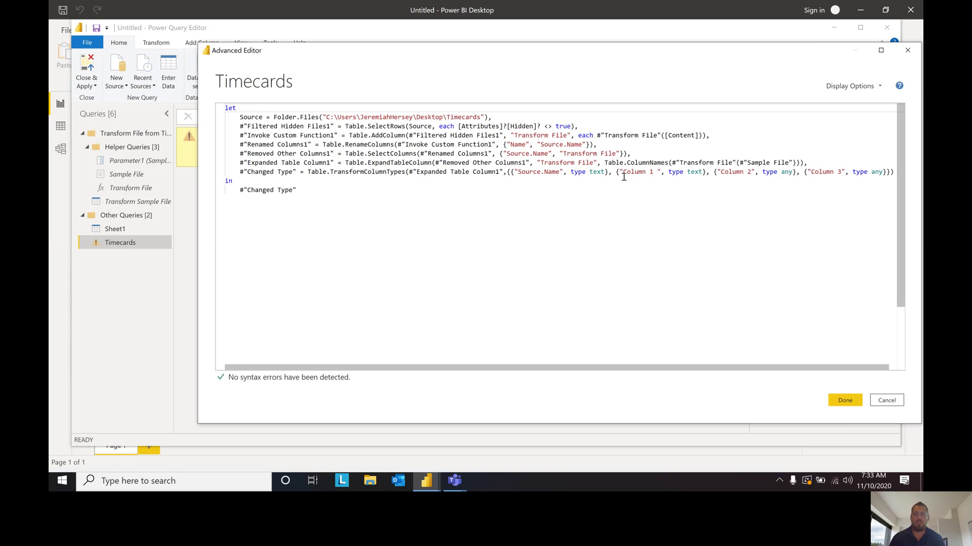
pyautogui.moveTo(624, 172); pyautogui.dragTo(653, 172)
pyautogui.moveTo(717, 172); pyautogui.dragTo(840, 172)
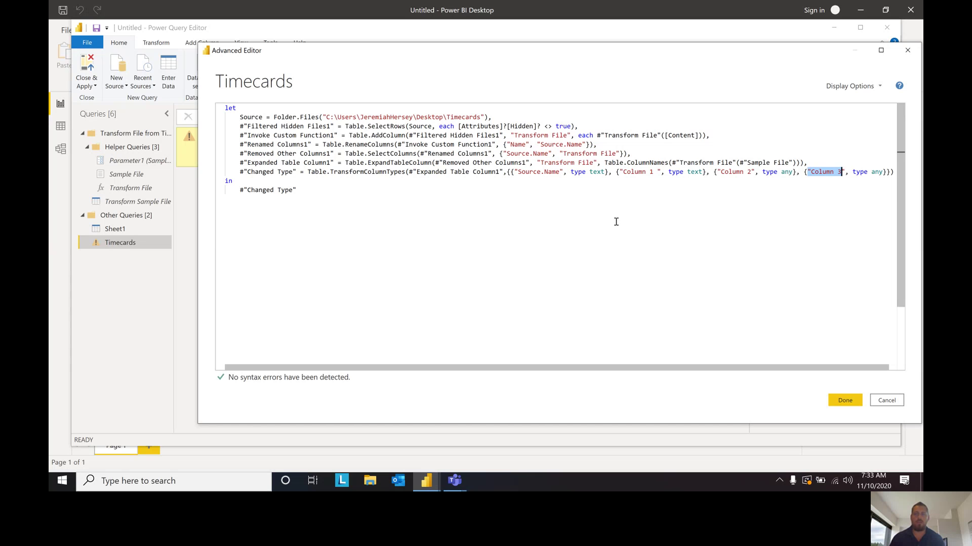
pyautogui.click(644, 203)
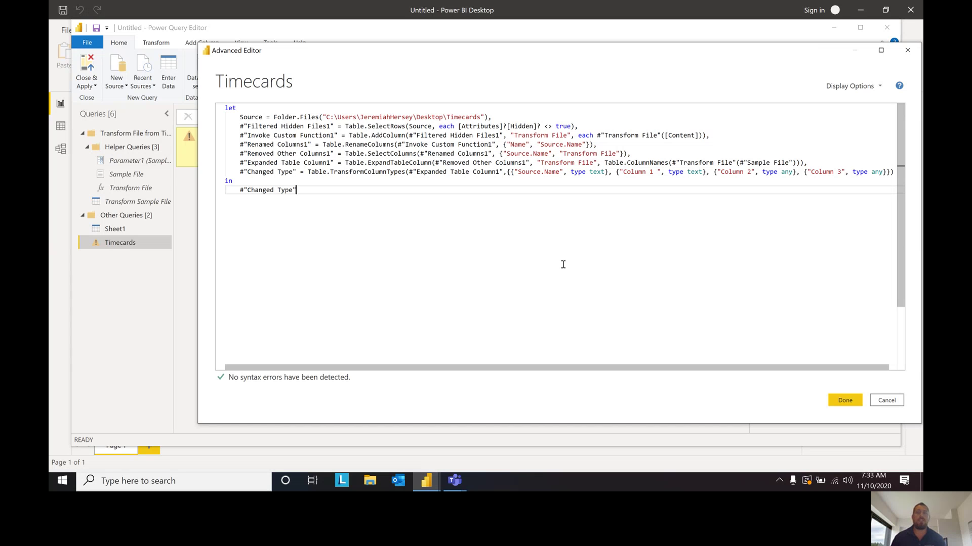
pyautogui.click(656, 172)
pyautogui.moveTo(656, 172); pyautogui.dragTo(631, 174)
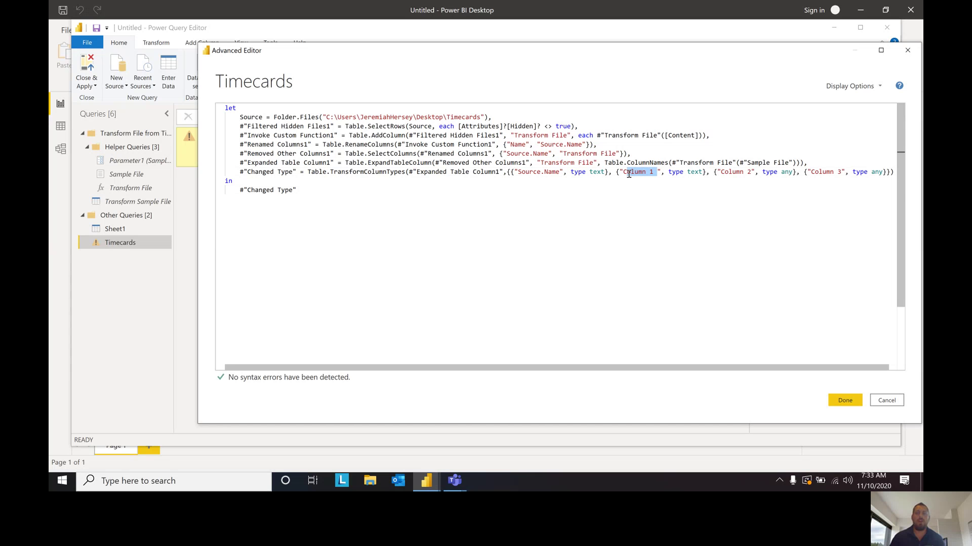
pyautogui.moveTo(626, 174); pyautogui.dragTo(622, 173)
pyautogui.press('BackSpace')
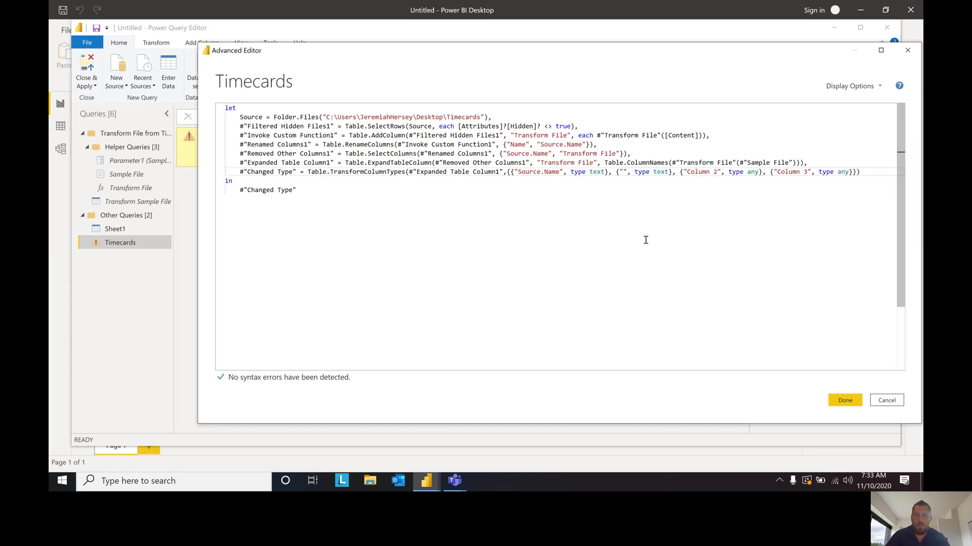
pyautogui.write('Name')
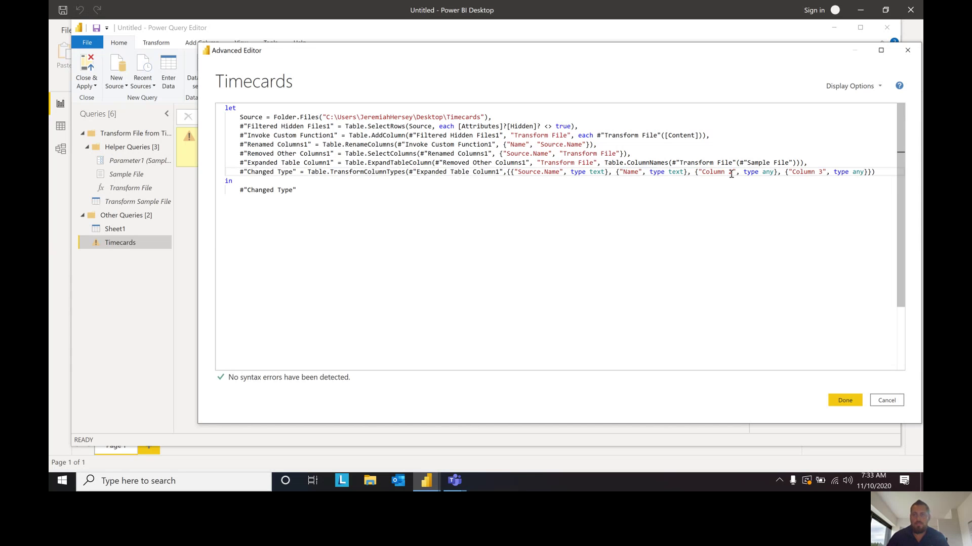
# Replace "Column 2" with "total hours" and "Column 3" with "Date" in the Changed Type line, and apply the code
pyautogui.moveTo(733, 174); pyautogui.dragTo(702, 173)
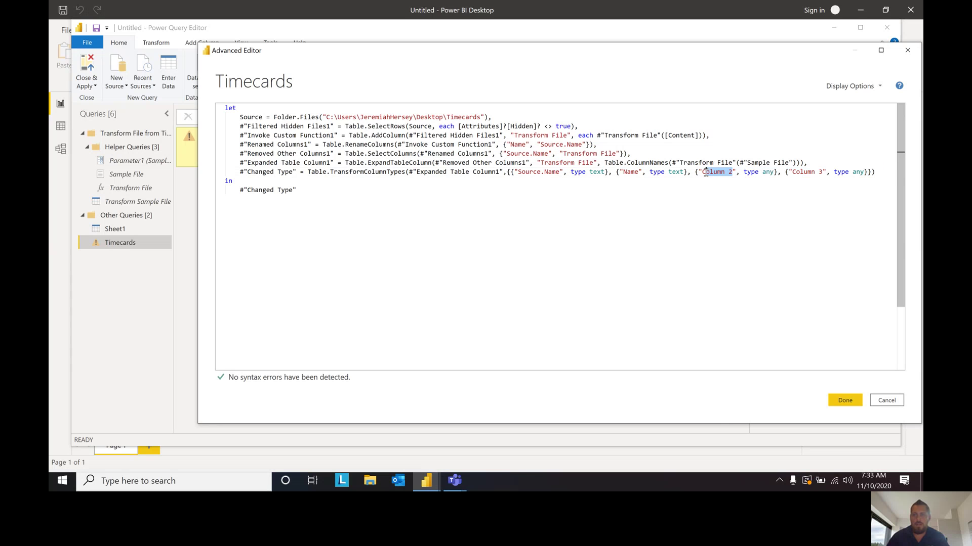
pyautogui.write('total hours')
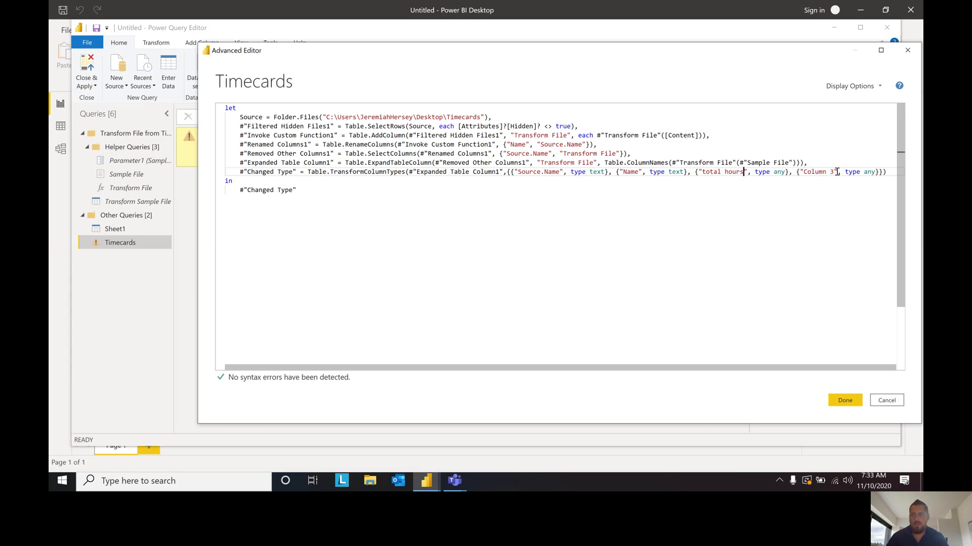
pyautogui.moveTo(836, 172); pyautogui.dragTo(804, 172)
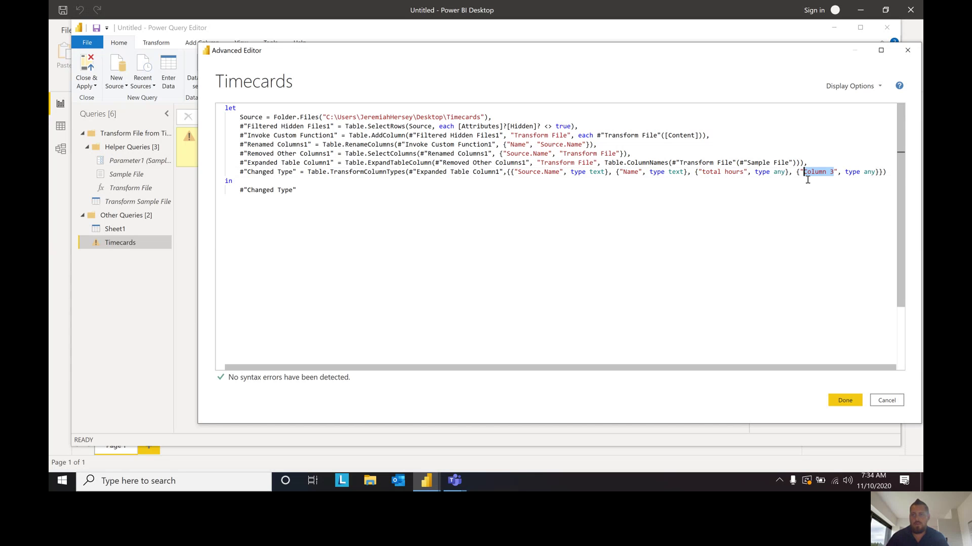
pyautogui.write('Date')
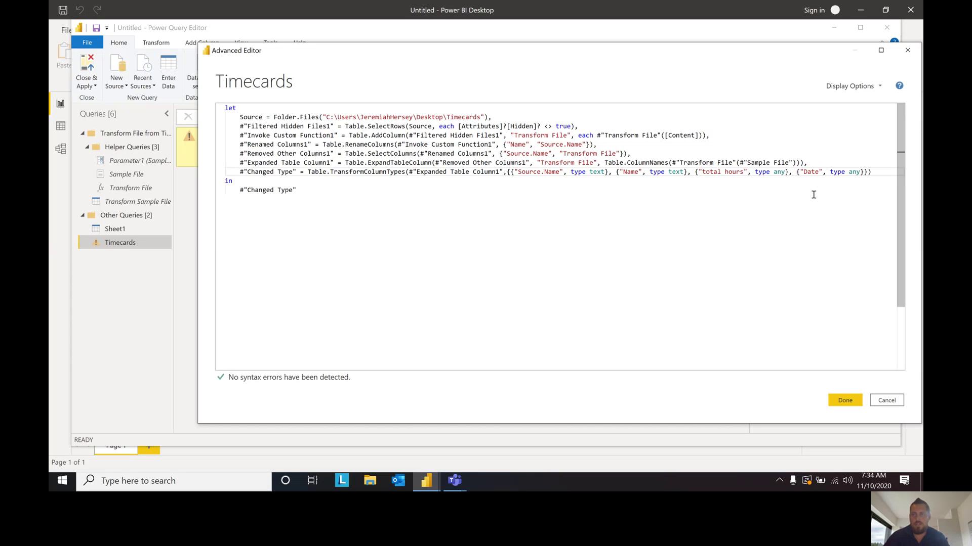
pyautogui.click(850, 404)
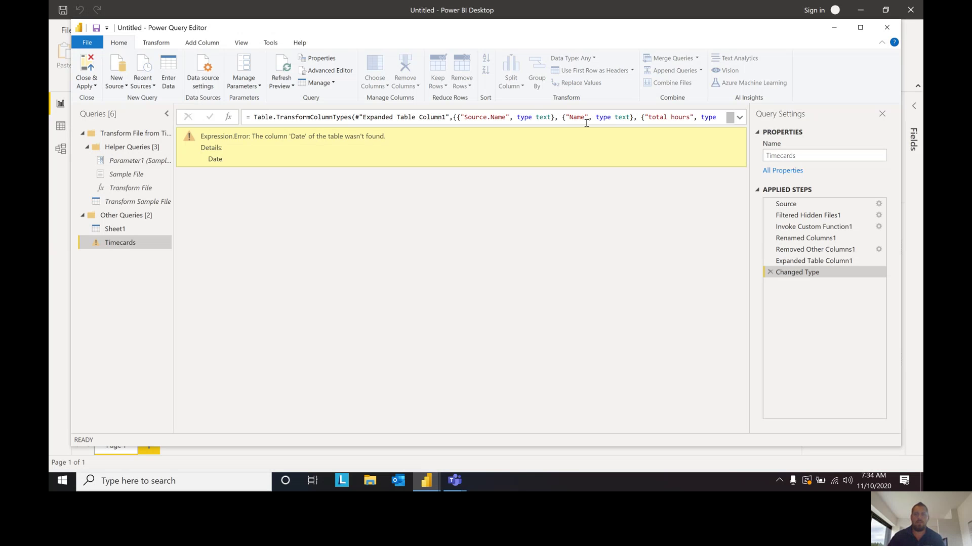
# Try the column name "totalhours" in the Timecards query's Changed Type formula and restore "total hours"
pyautogui.click(672, 116)
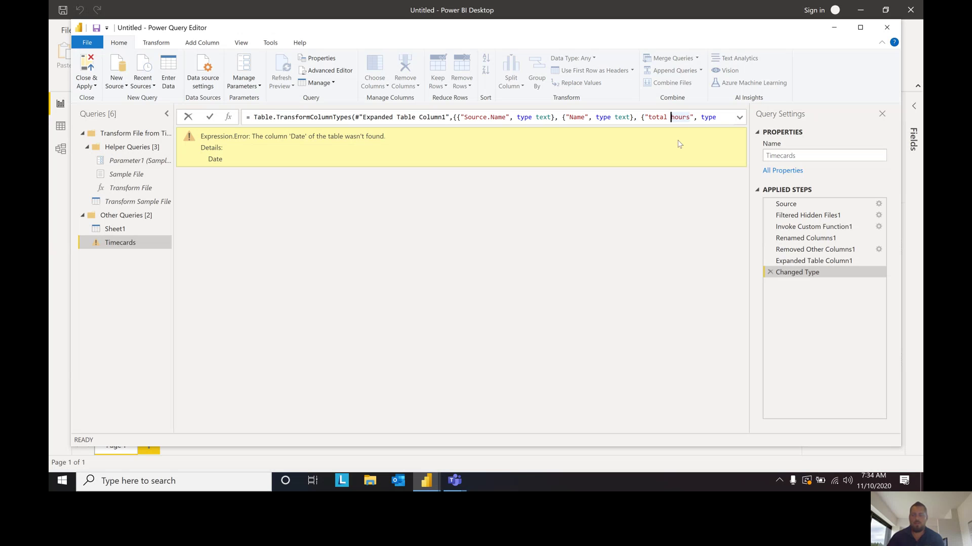
pyautogui.press('BackSpace')
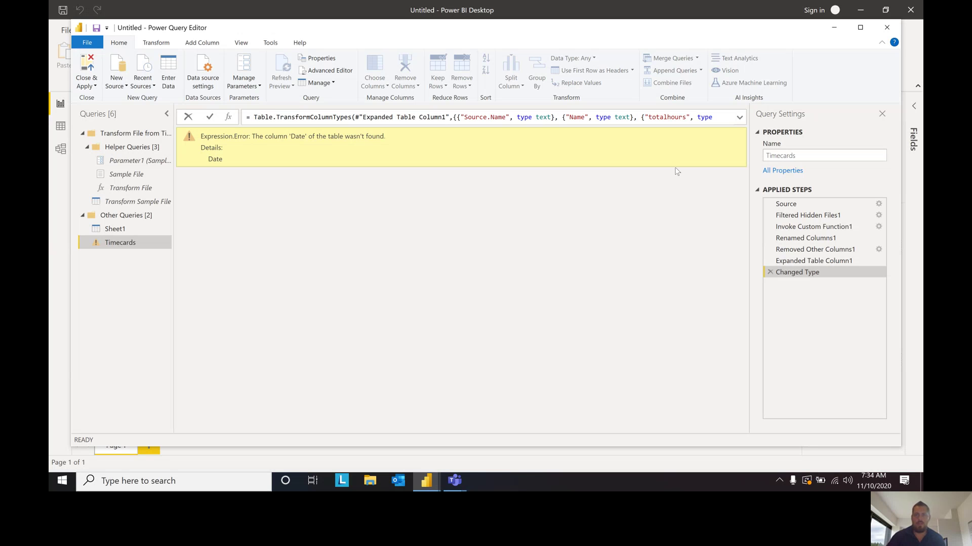
pyautogui.press('Return')
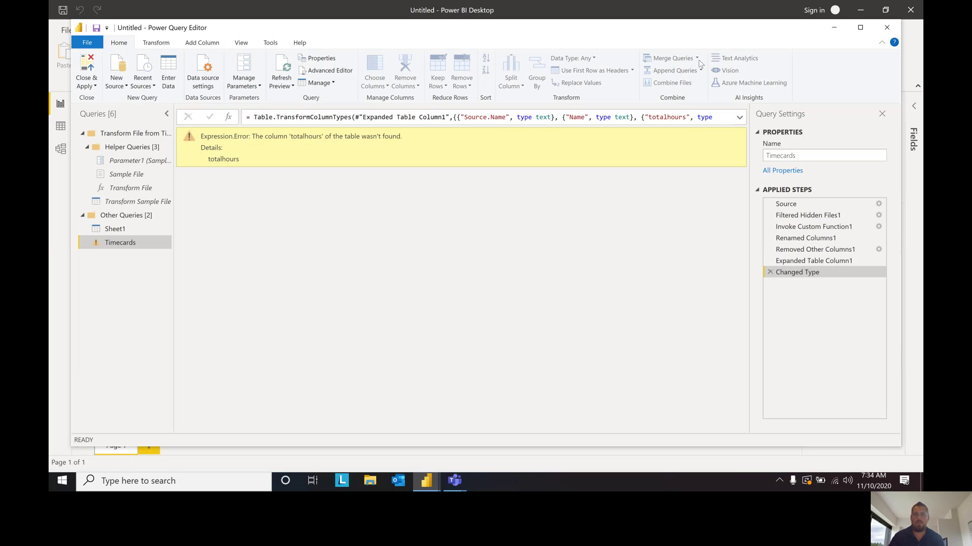
pyautogui.click(667, 117)
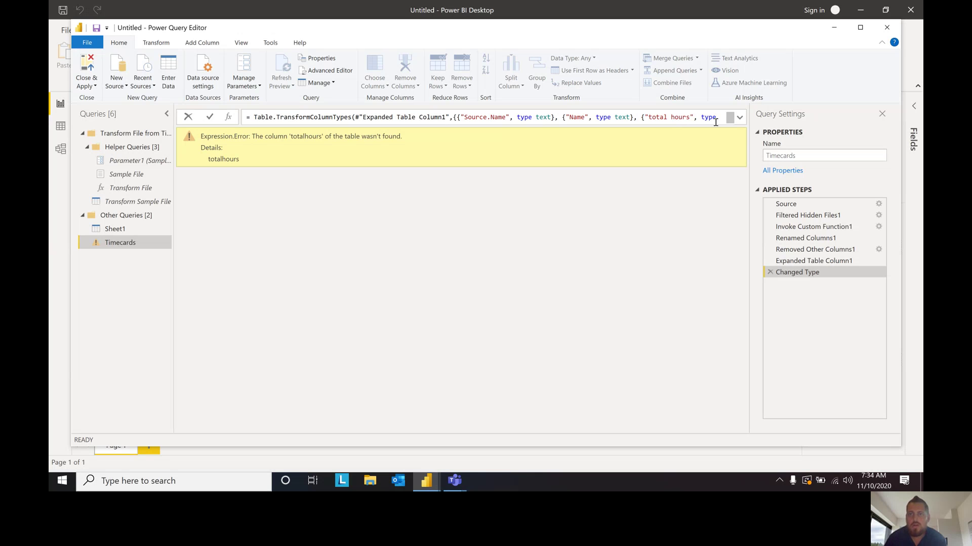
pyautogui.press('Return')
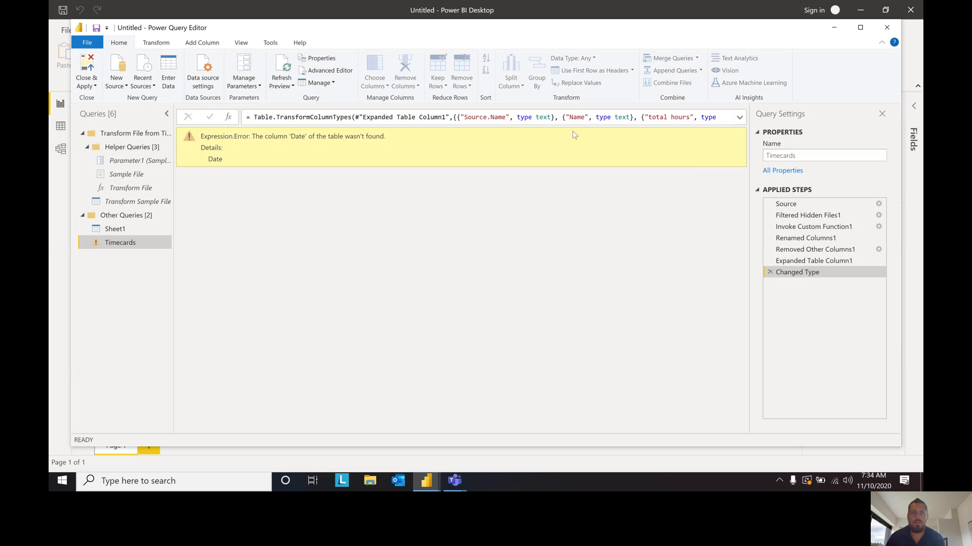
# Change "Date" to lowercase "date" in the Timecards query's Changed Type formula, checking it against the Transform Sample File query
pyautogui.click(131, 202)
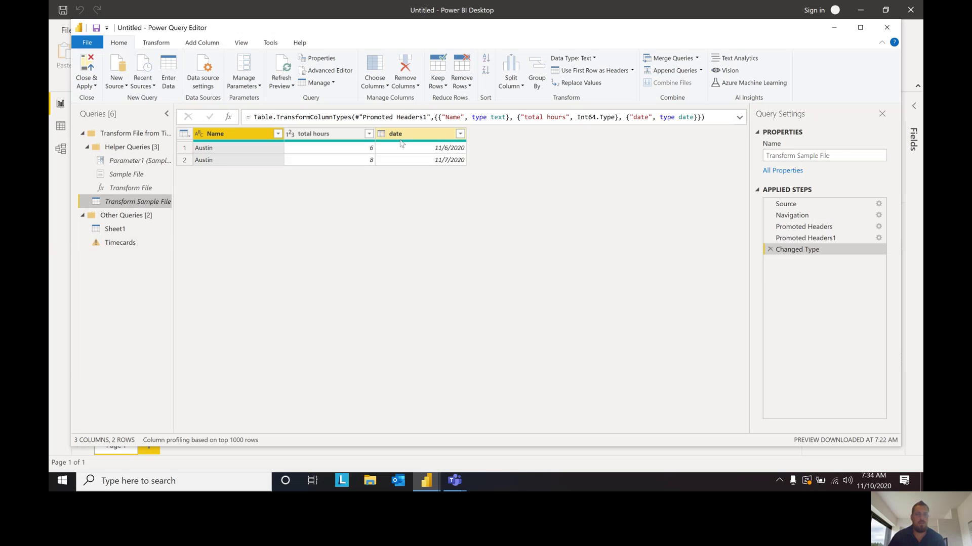
pyautogui.click(138, 239)
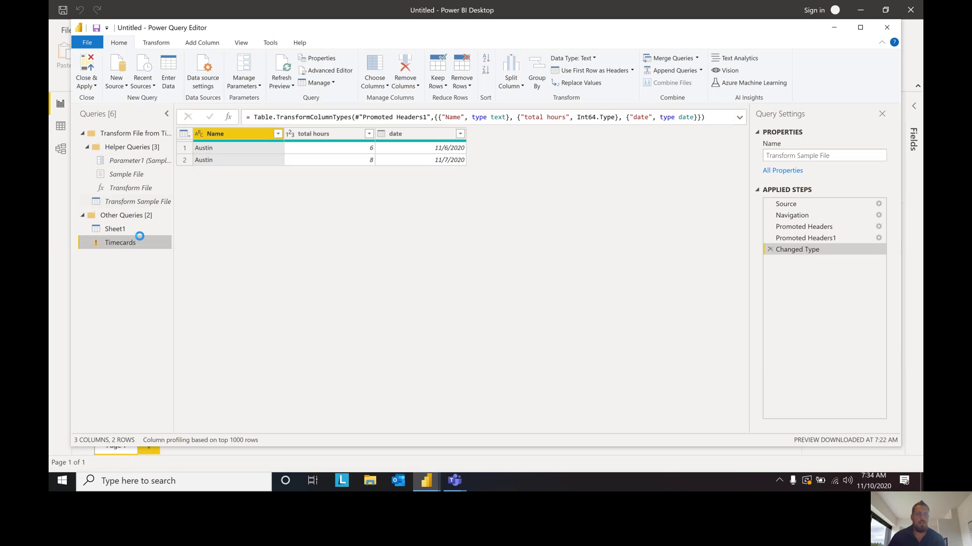
pyautogui.click(740, 118)
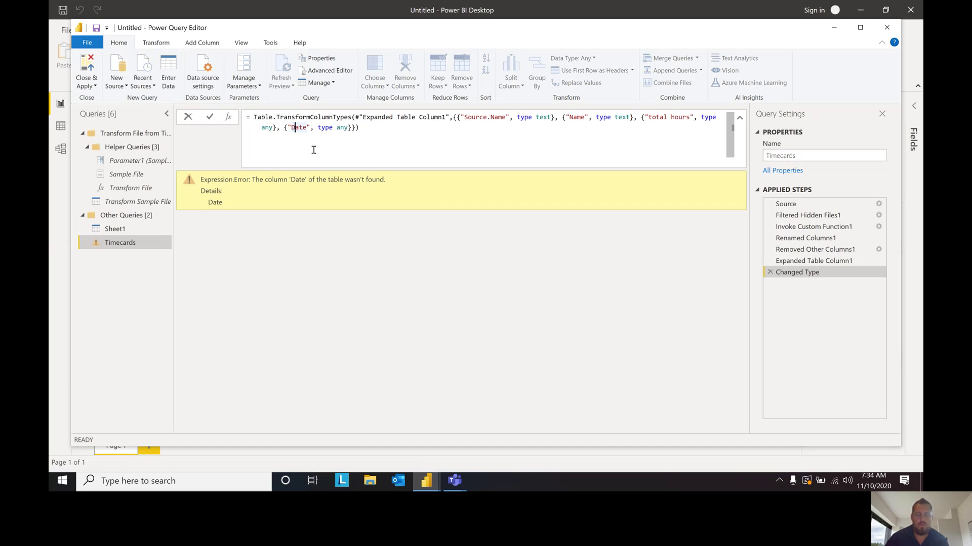
pyautogui.press('BackSpace')
pyautogui.write('d')
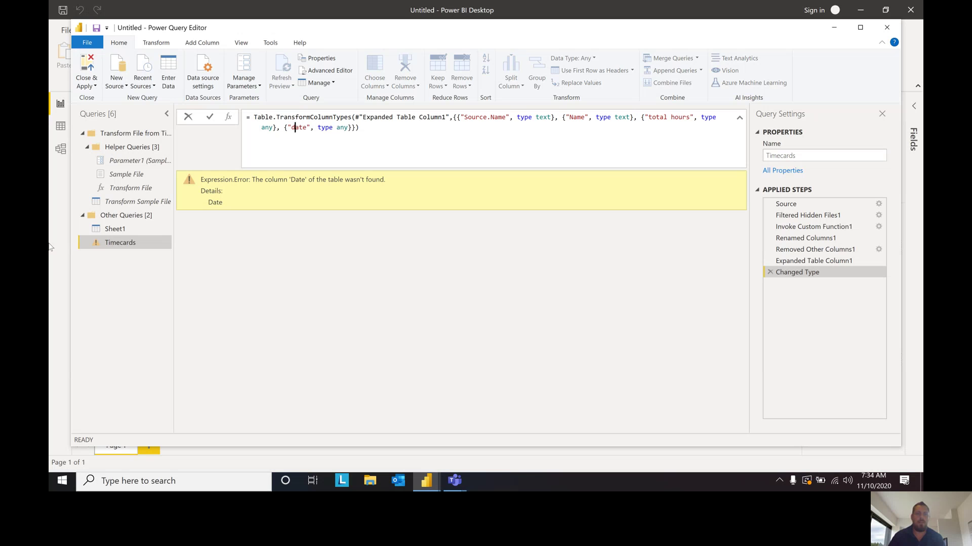
pyautogui.click(148, 202)
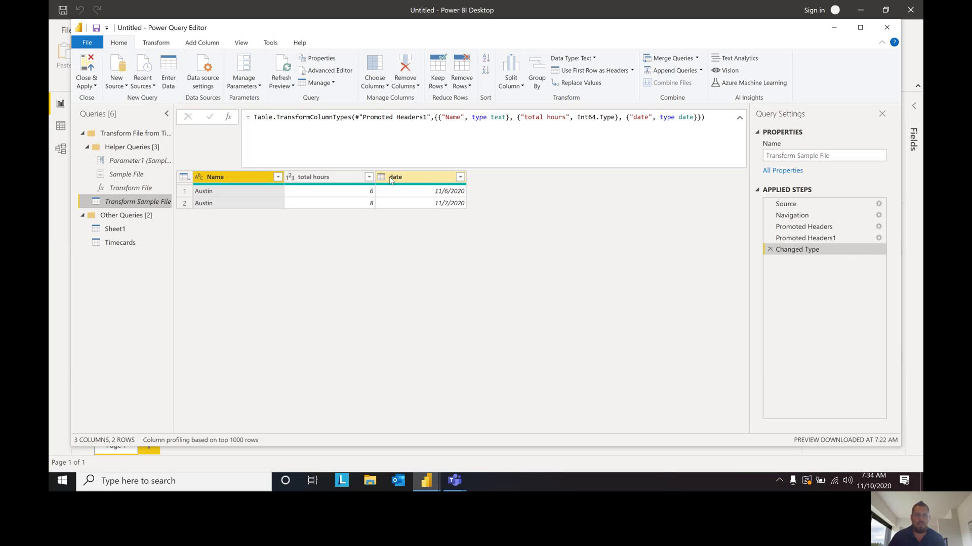
pyautogui.click(126, 243)
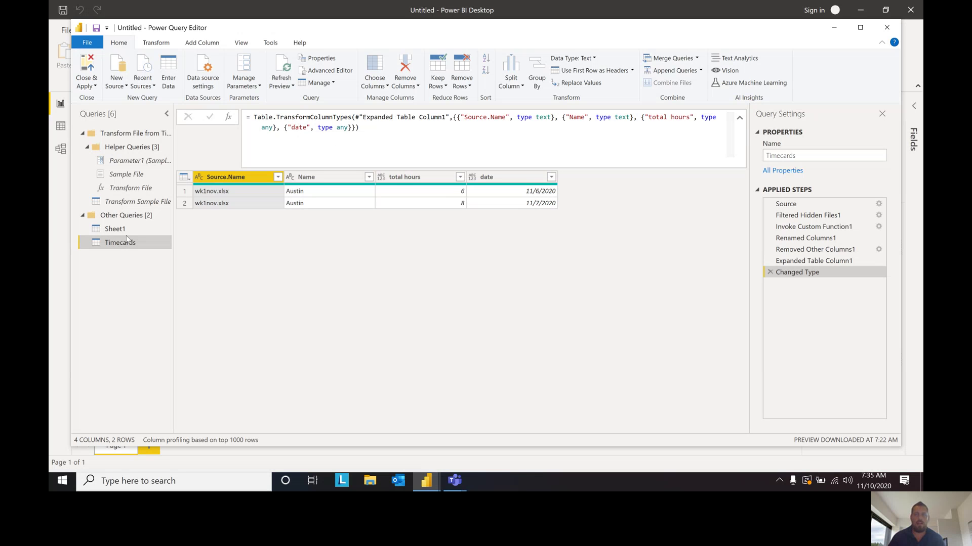
pyautogui.click(132, 201)
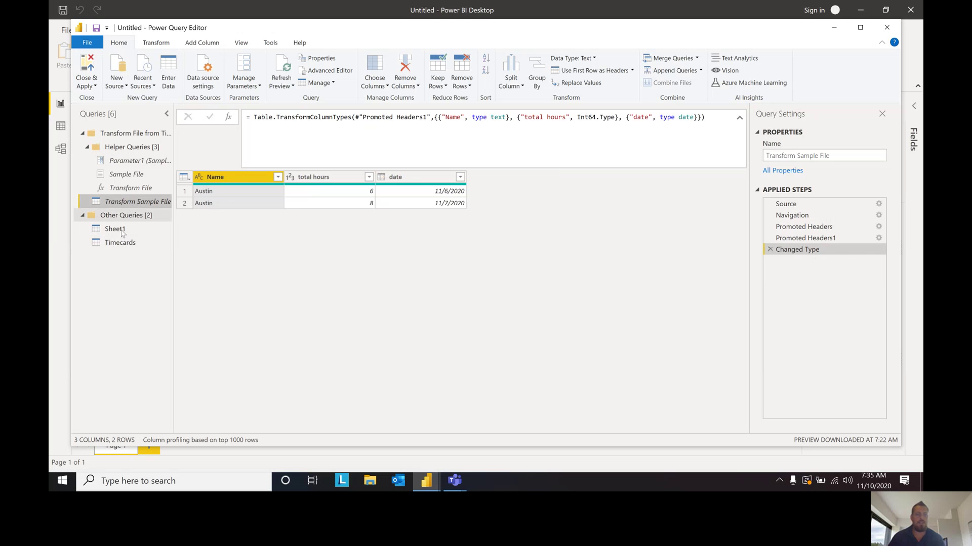
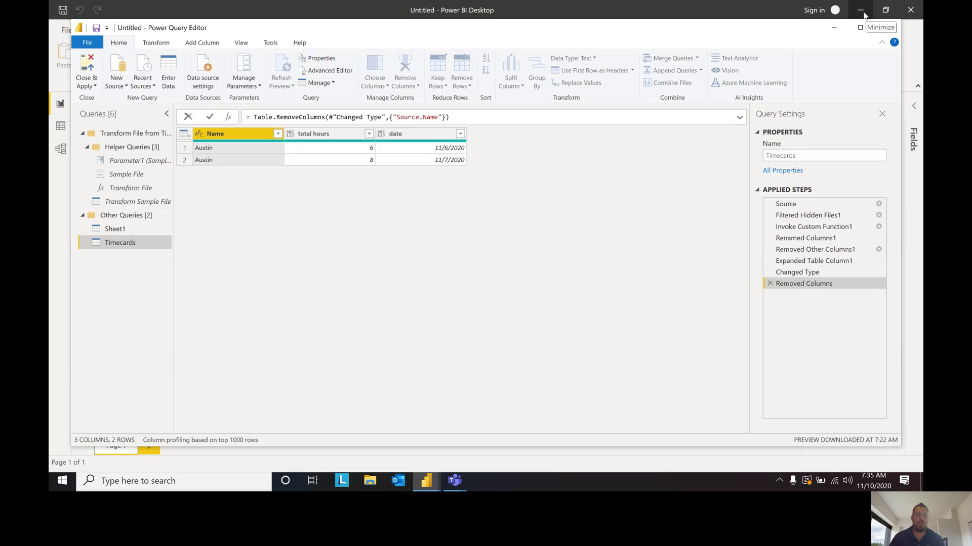
# Minimize the Power BI windows and move the additional file on the desktop into the Timecards folder
pyautogui.click(864, 15)
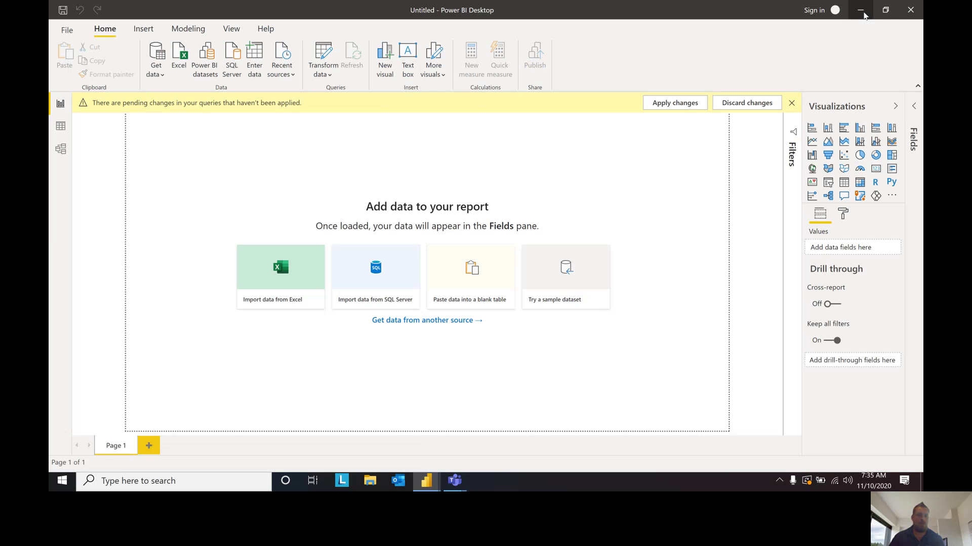
pyautogui.click(864, 15)
pyautogui.moveTo(70, 355); pyautogui.dragTo(72, 245)
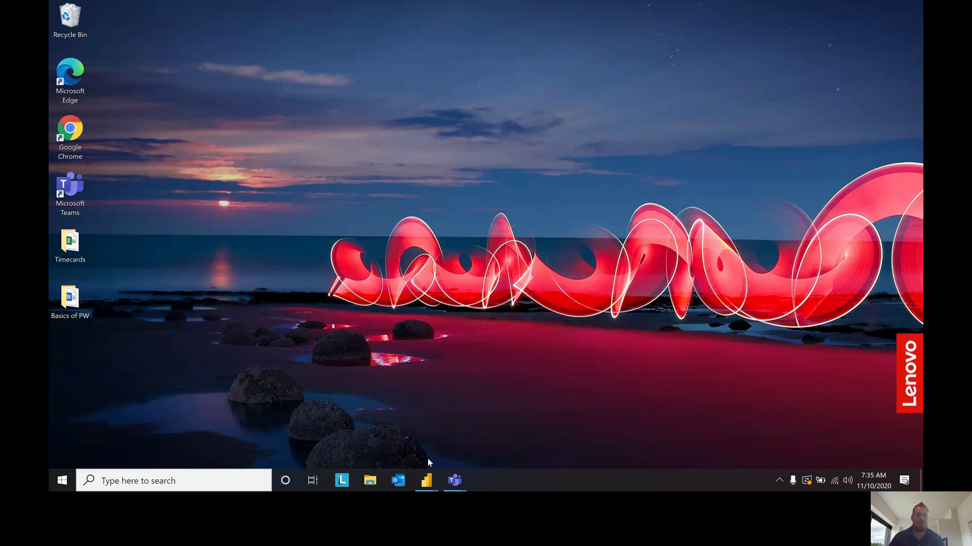
pyautogui.moveTo(426, 479)
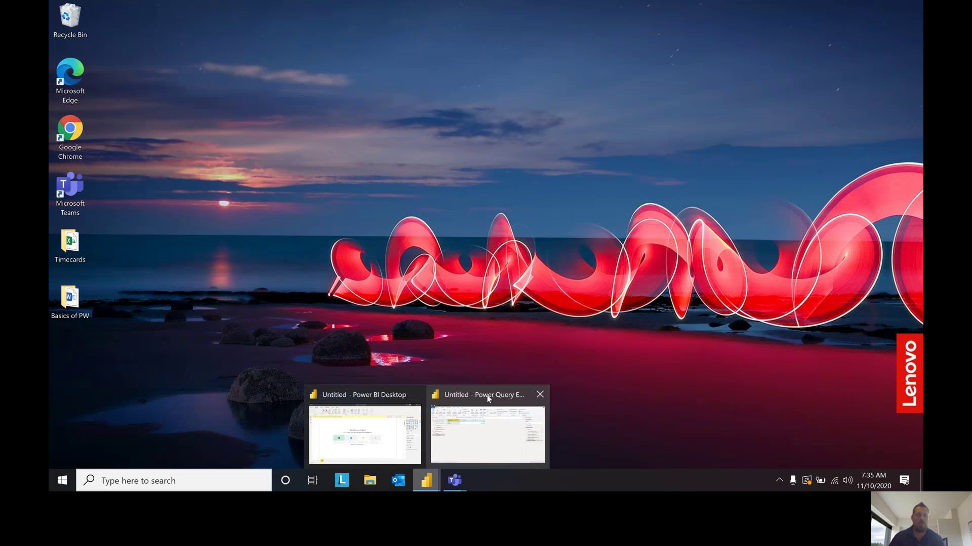
# Return to the Power Query Editor and refresh the Timecards query's preview to load the added file
pyautogui.click(489, 397)
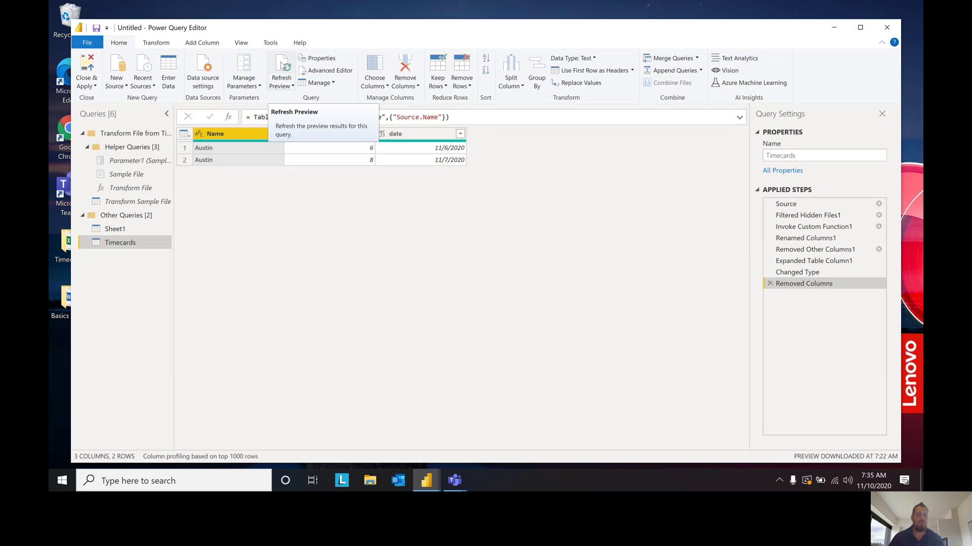
pyautogui.click(281, 65)
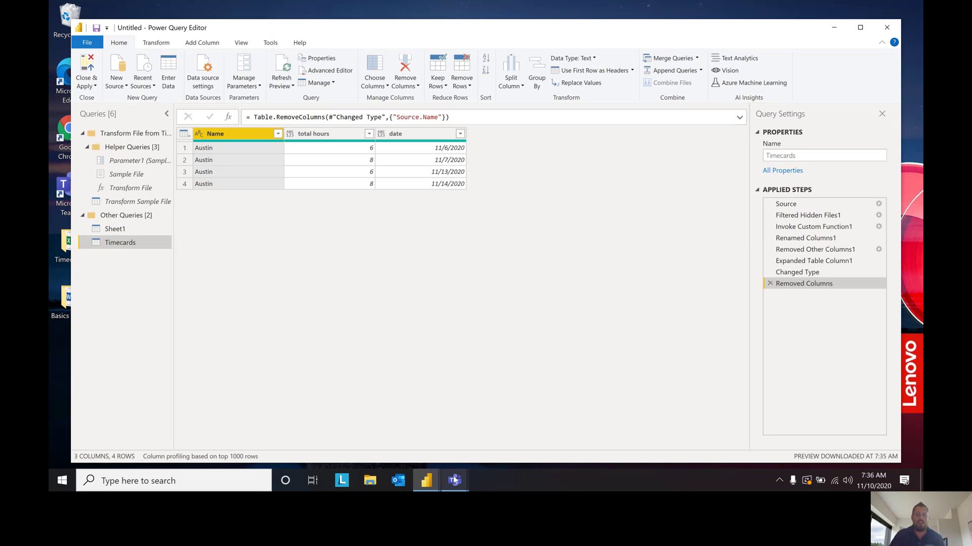
pyautogui.moveTo(457, 484)
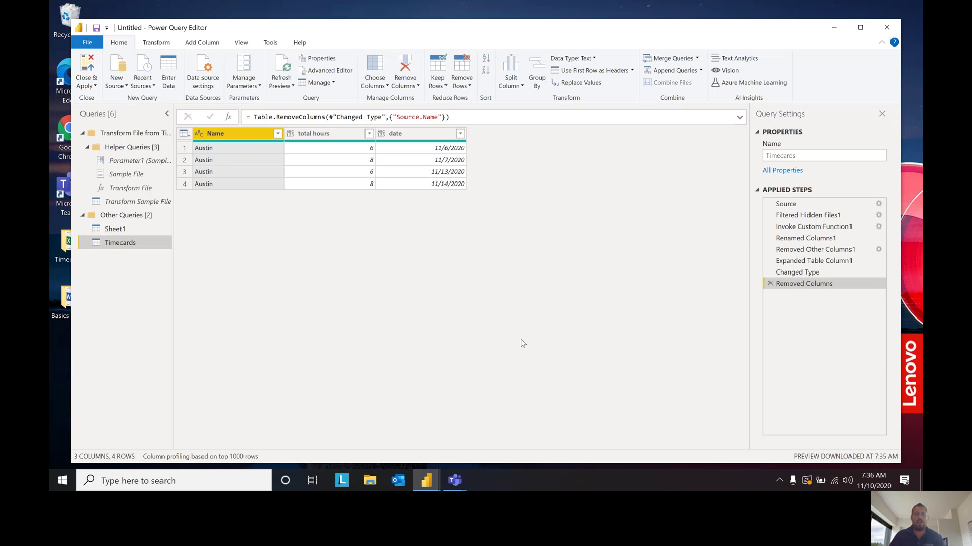
pyautogui.click(455, 480)
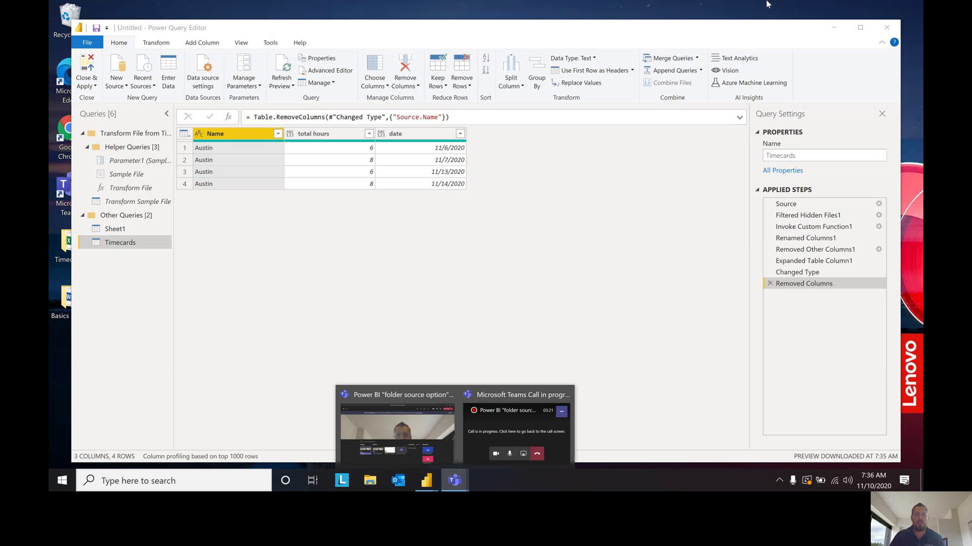
pyautogui.click(475, 396)
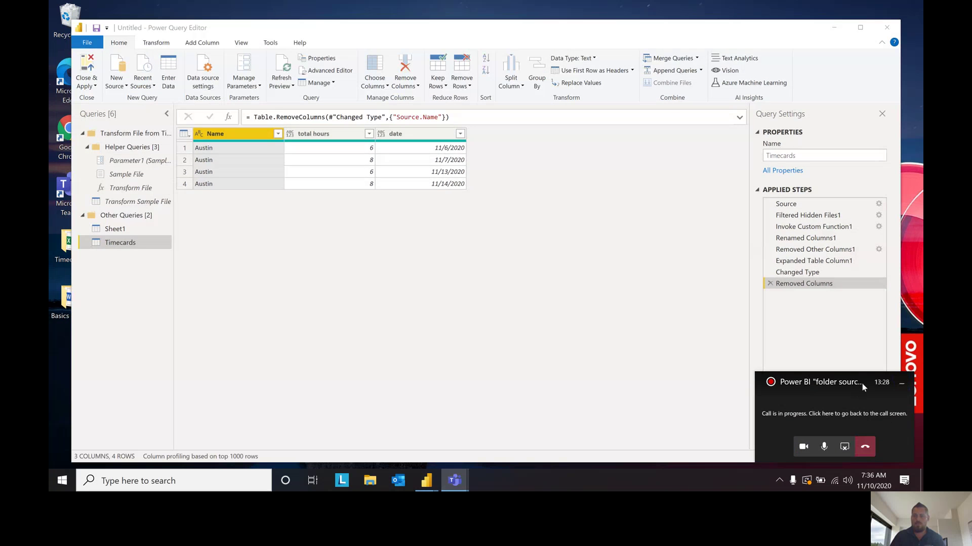
pyautogui.click(901, 384)
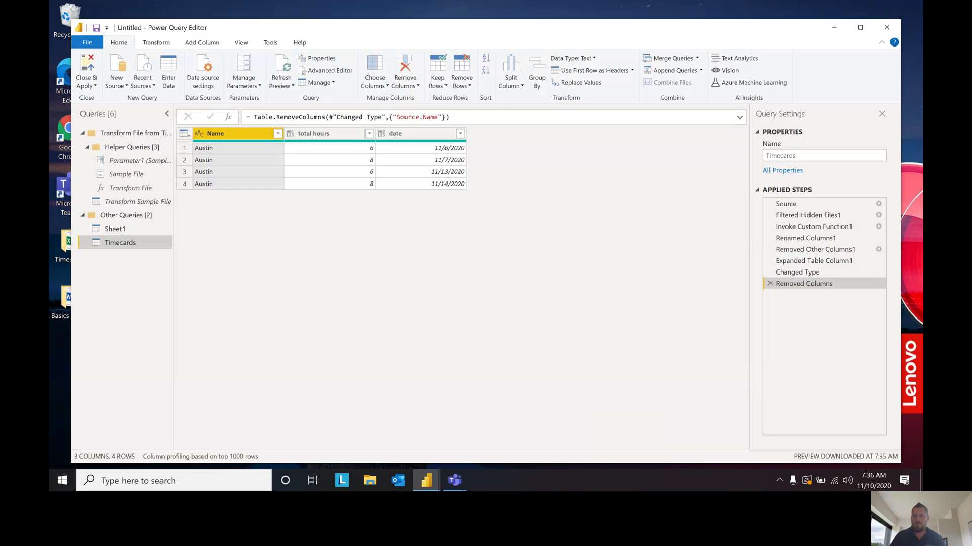
pyautogui.click(466, 475)
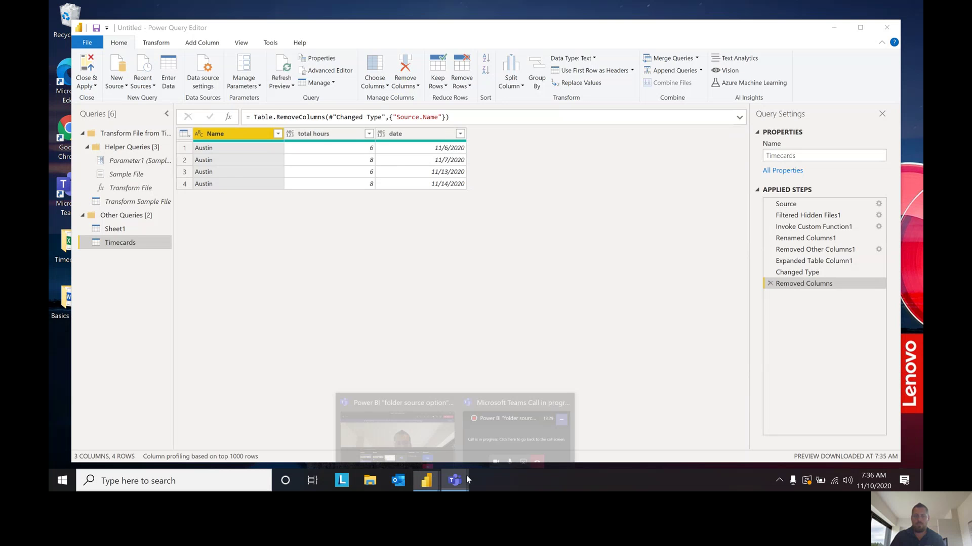
pyautogui.click(419, 412)
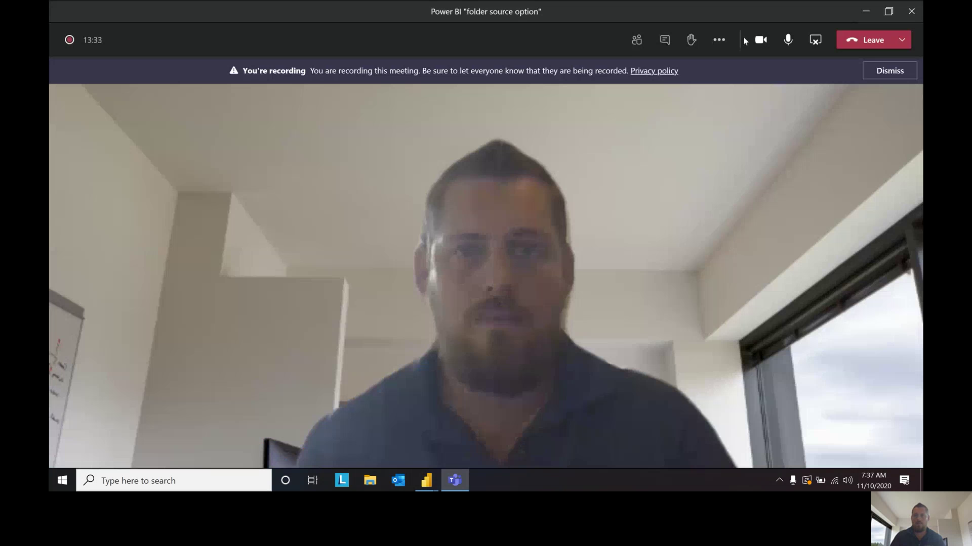
pyautogui.click(723, 43)
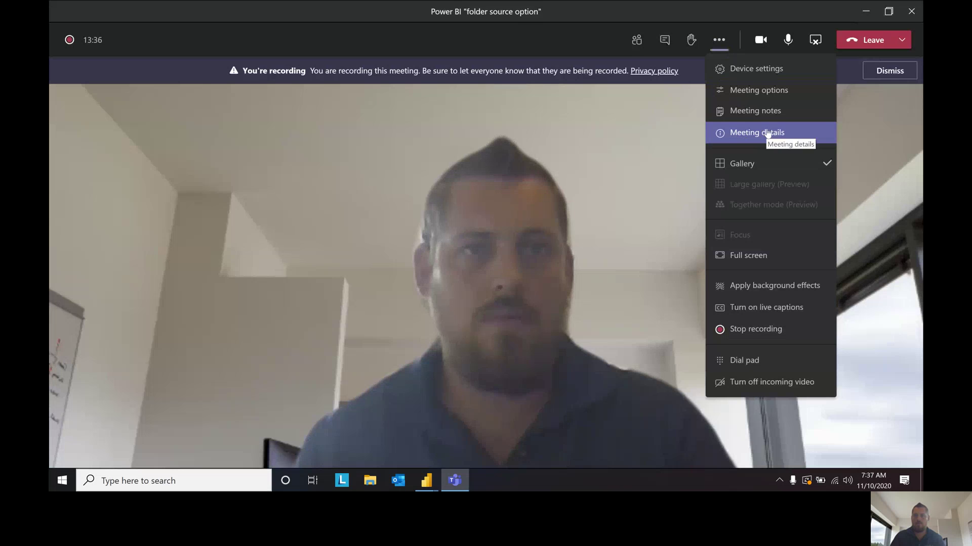
pyautogui.click(864, 111)
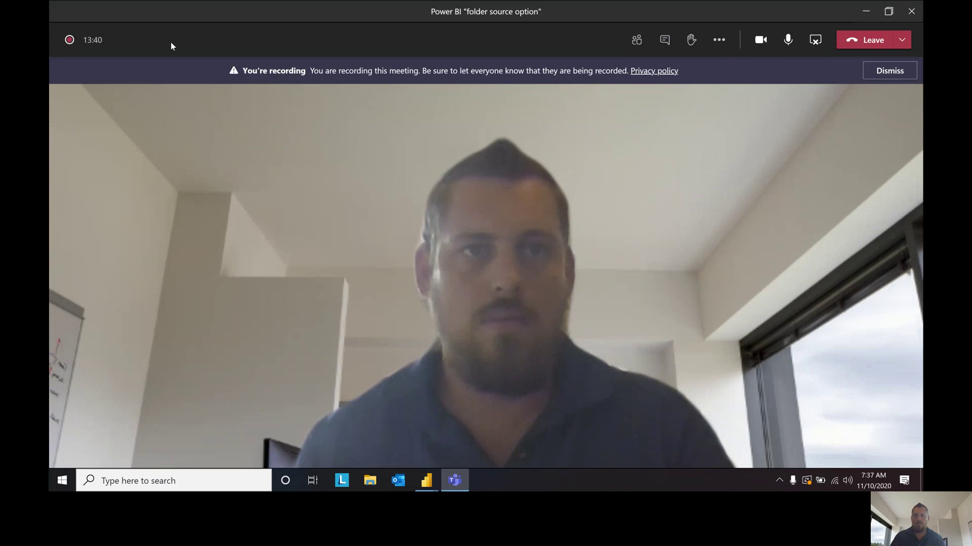
pyautogui.moveTo(71, 40)
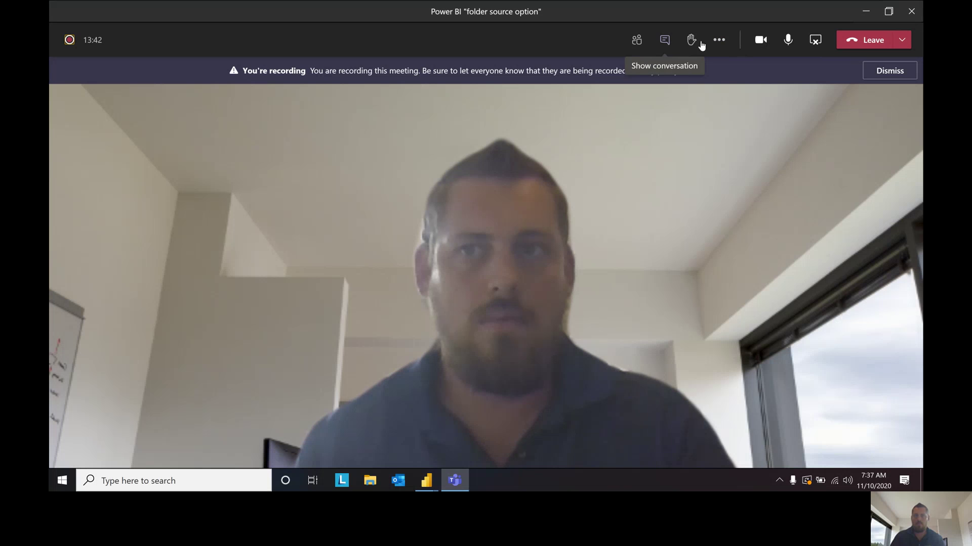
pyautogui.click(729, 42)
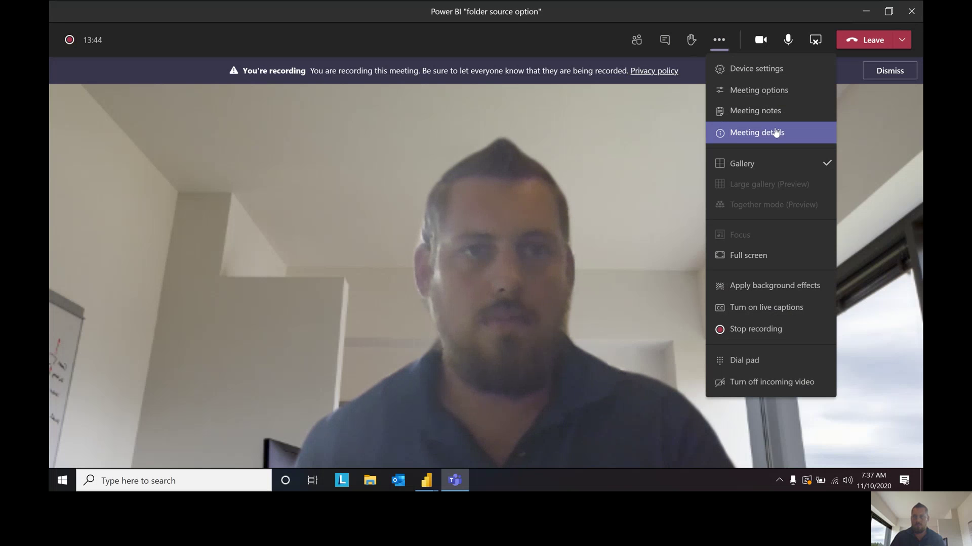